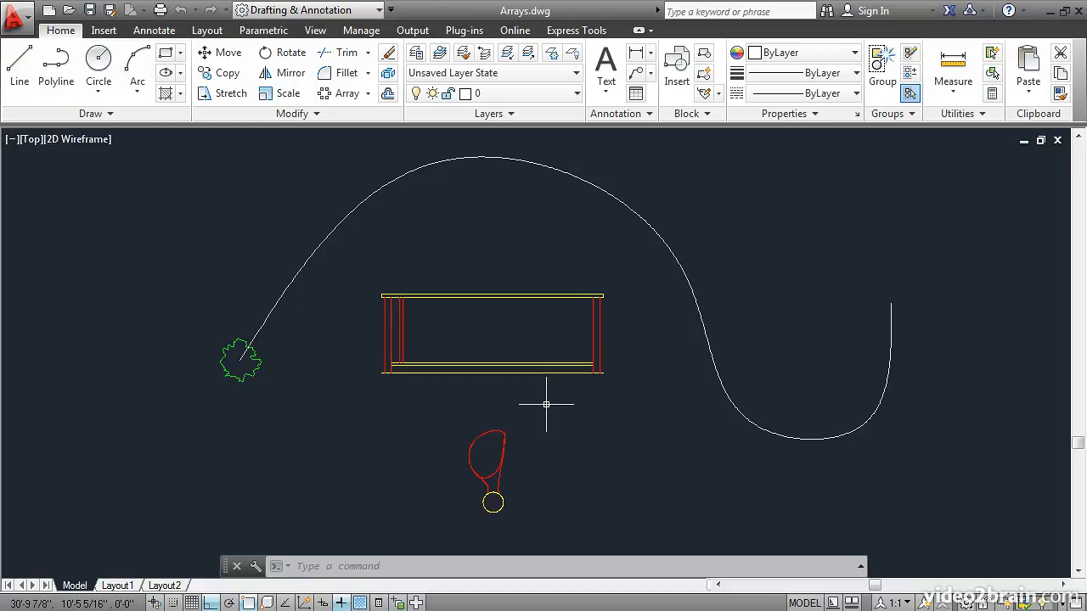
# Create a rectangular array from the two vertical lines of the railing's first baluster, with a single row.
pyautogui.click(368, 93)
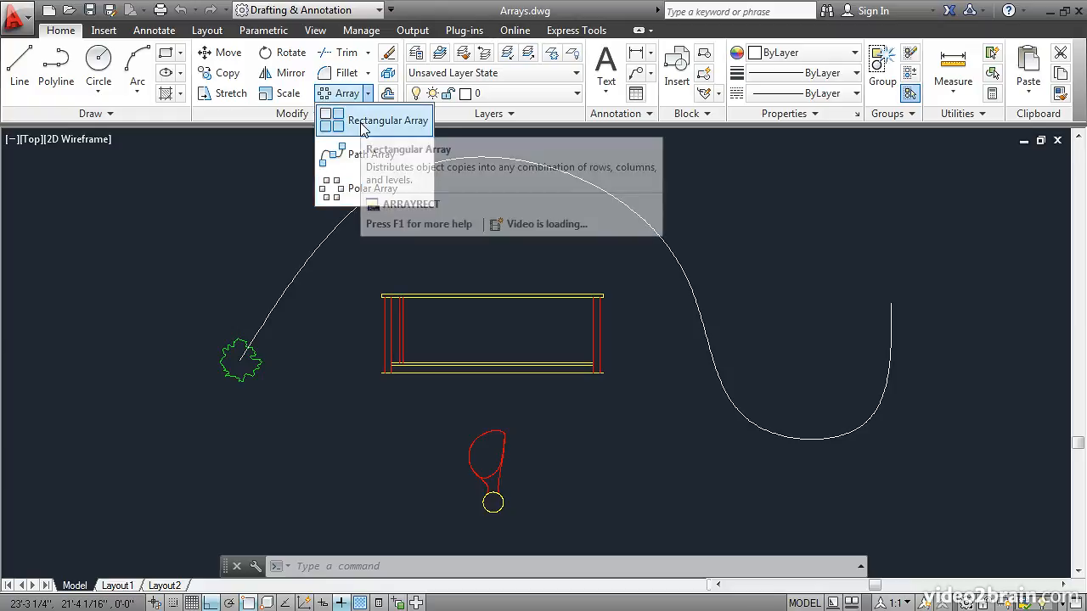
pyautogui.click(363, 125)
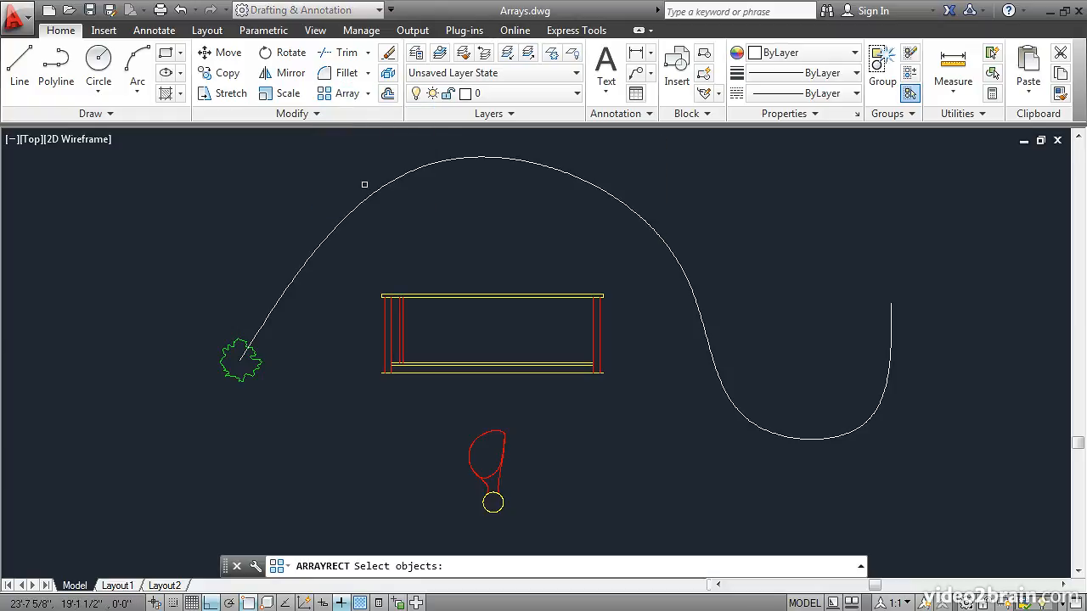
pyautogui.click(399, 327)
pyautogui.click(400, 329)
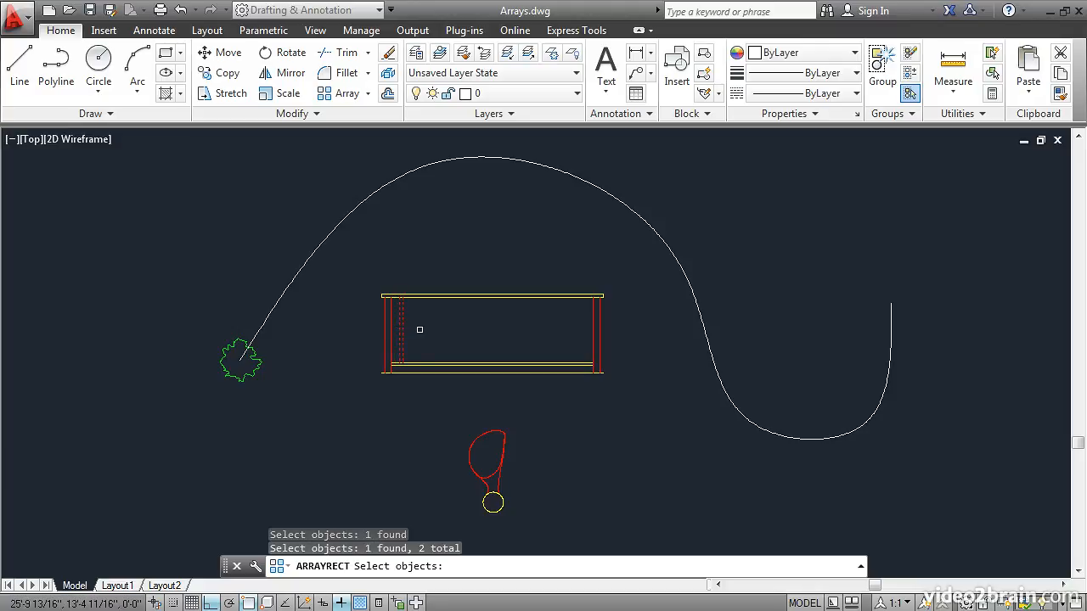
pyautogui.press('Return')
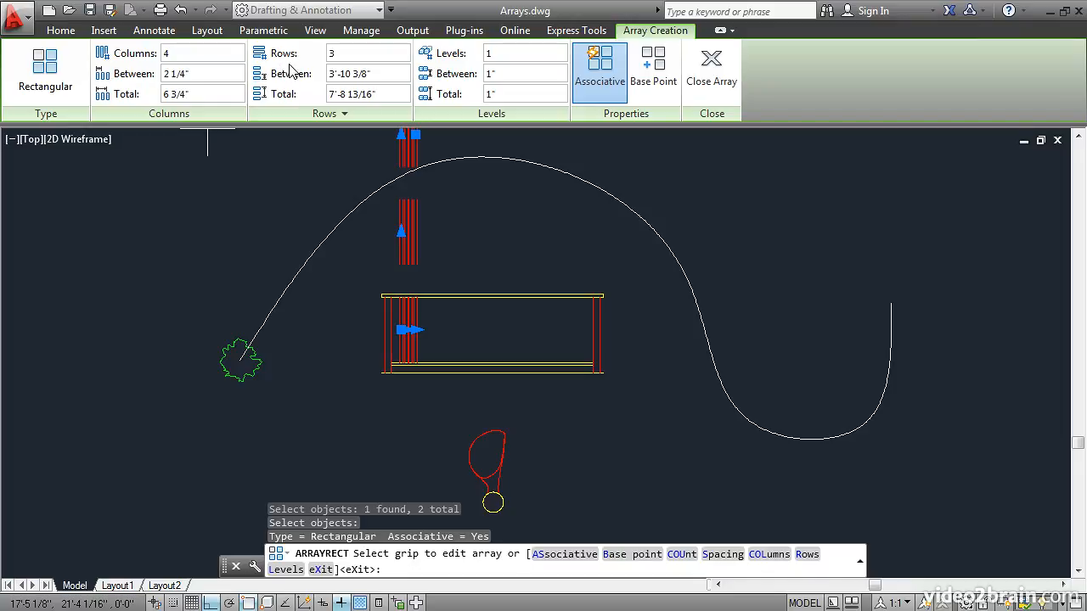
pyautogui.click(344, 54)
pyautogui.write('1')
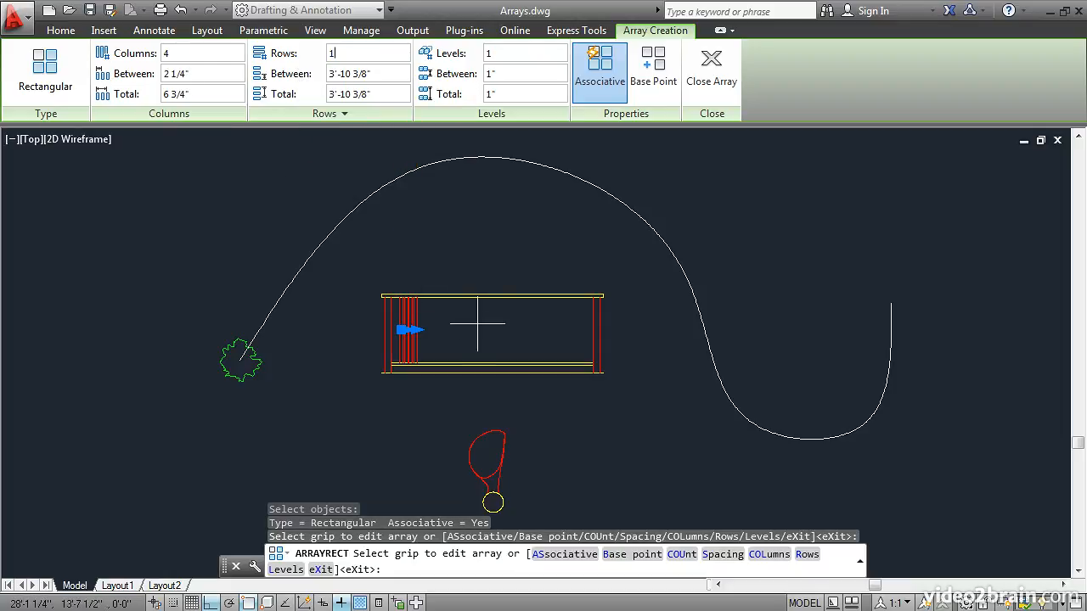
# Set the spacing between the baluster array's columns to 5.5 inches.
pyautogui.scroll(2, 478, 324)
pyautogui.scroll(1, 478, 323)
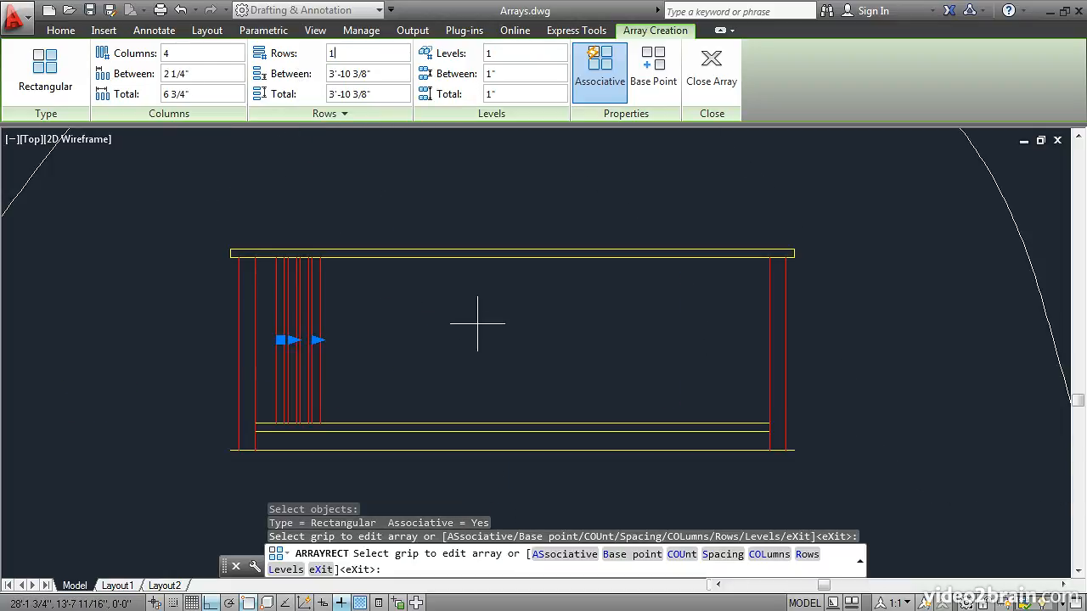
pyautogui.scroll(1, 478, 323)
pyautogui.moveTo(478, 324); pyautogui.dragTo(483, 284, button='middle')
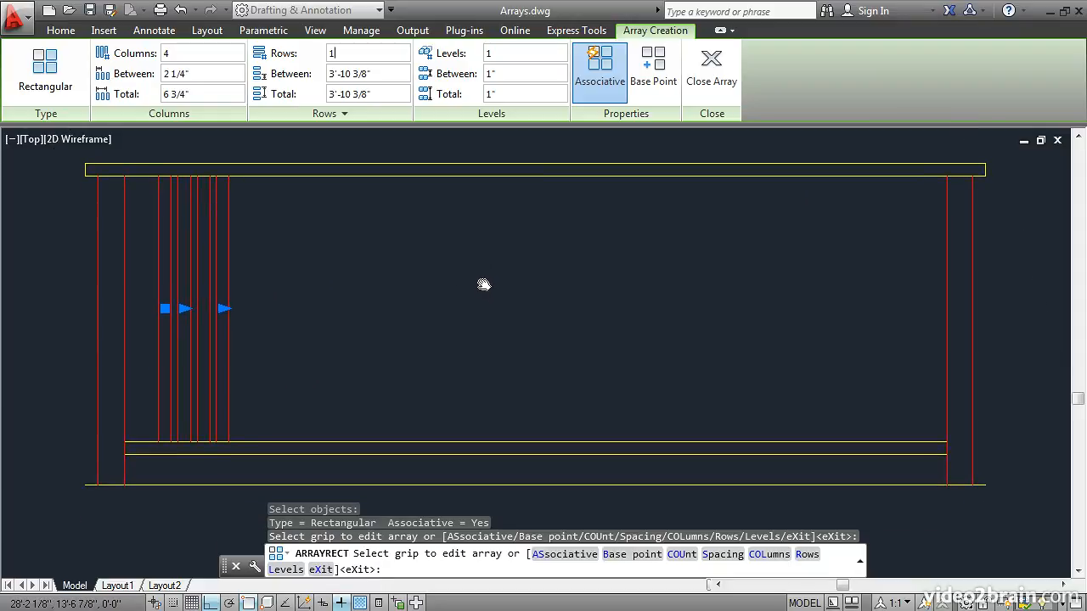
pyautogui.click(164, 74)
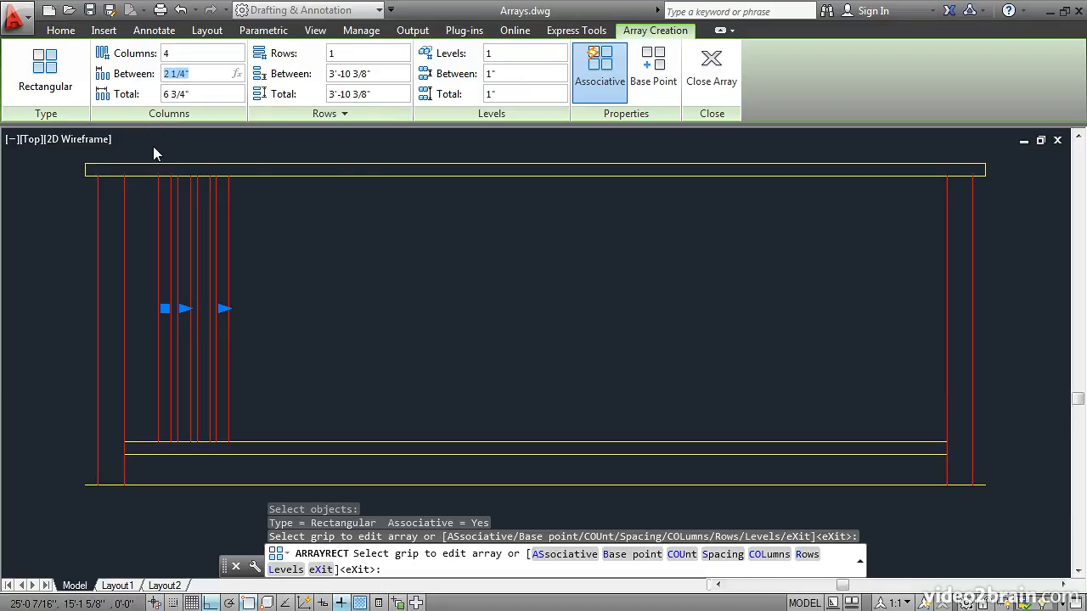
pyautogui.write('5.5')
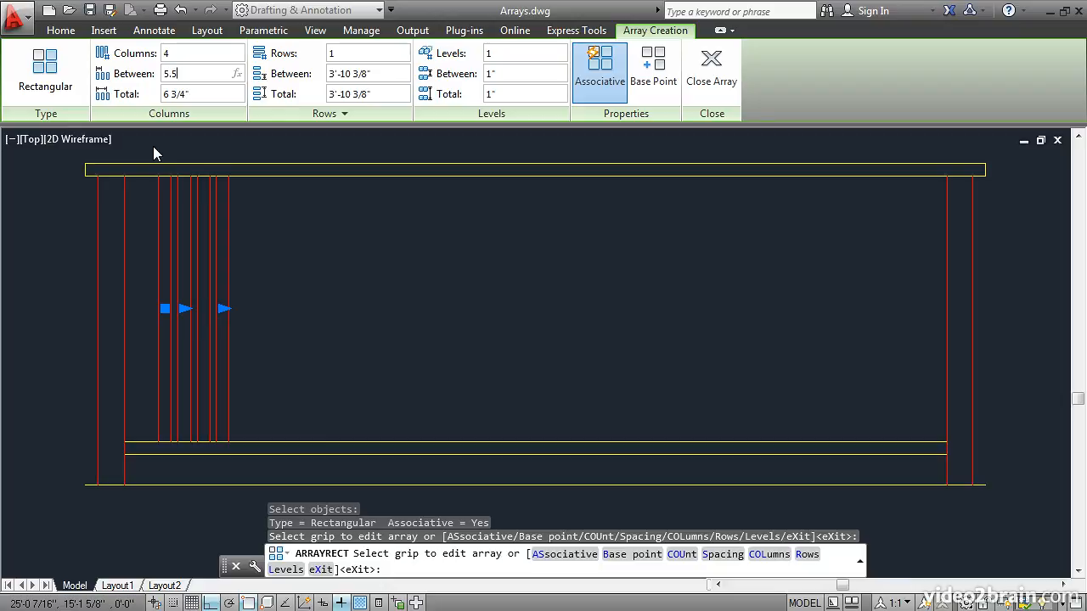
pyautogui.press('Return')
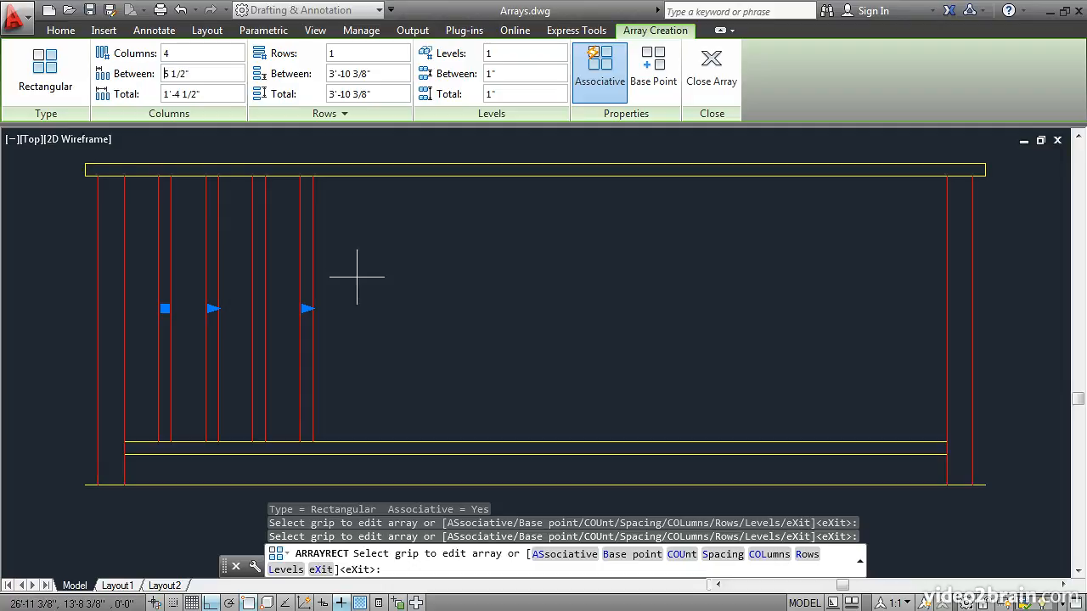
# Stretch the array's column count to 16 to fill the railing and finish it as an associative array.
pyautogui.click(306, 308)
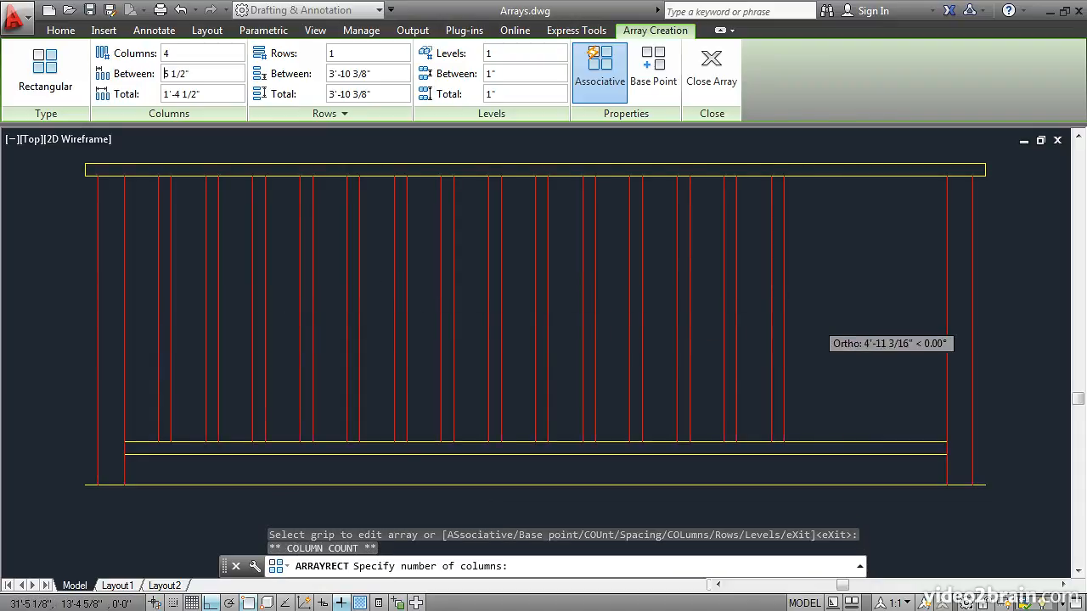
pyautogui.click(909, 327)
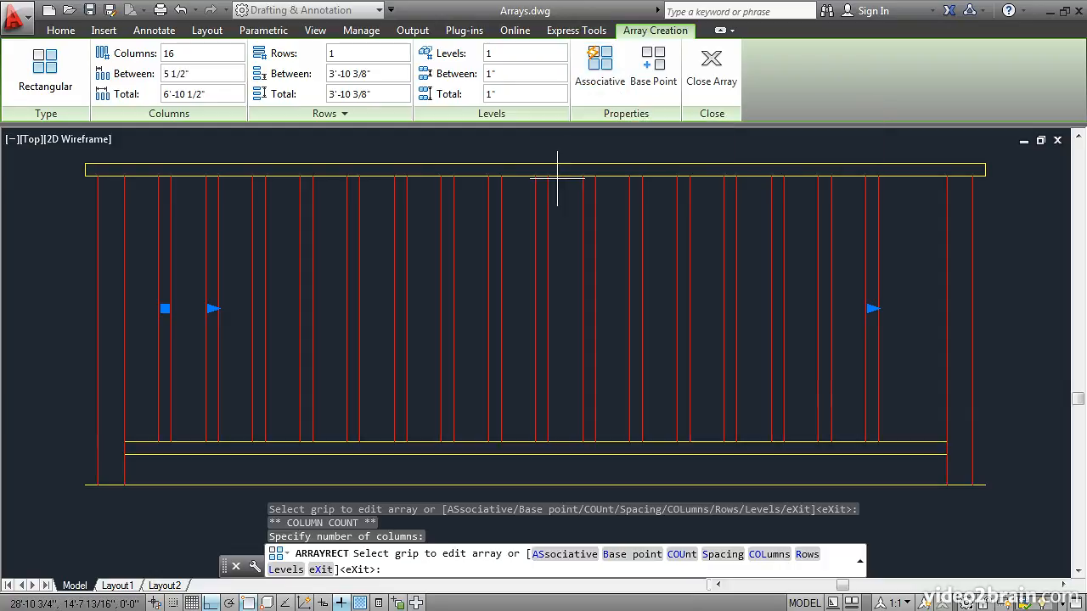
pyautogui.click(600, 68)
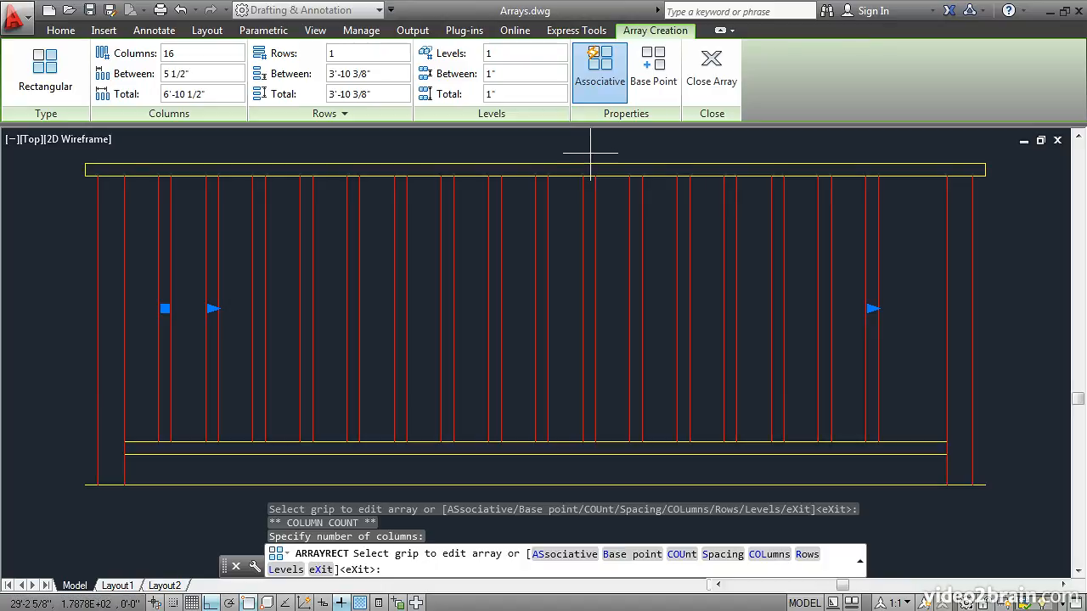
pyautogui.click(709, 75)
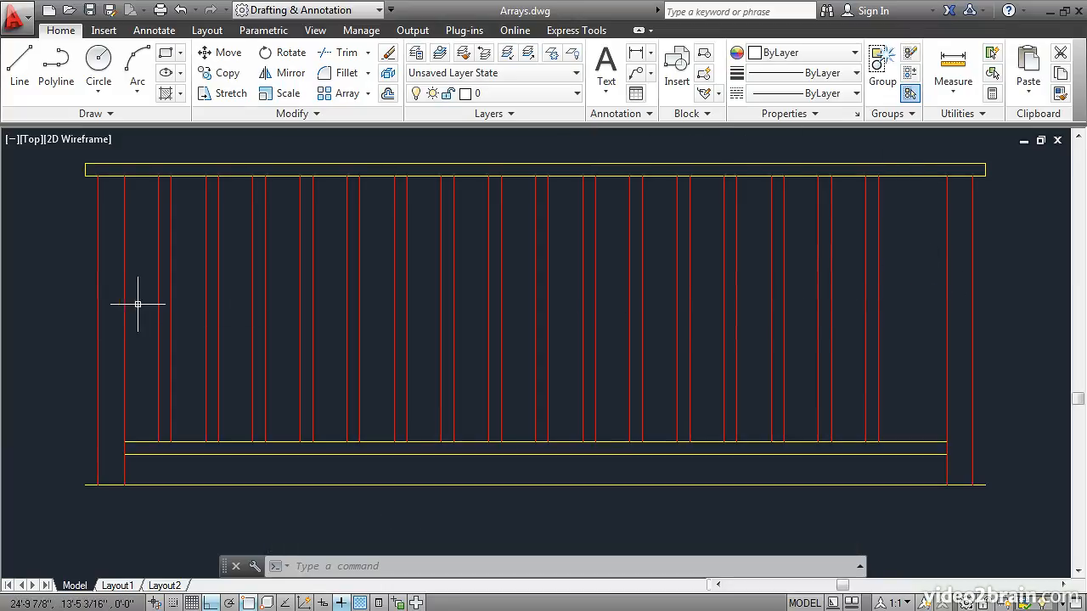
# Move the baluster array from the first baluster's lower-left endpoint to the left post's inner edge on the bottom rail.
pyautogui.moveTo(149, 308)
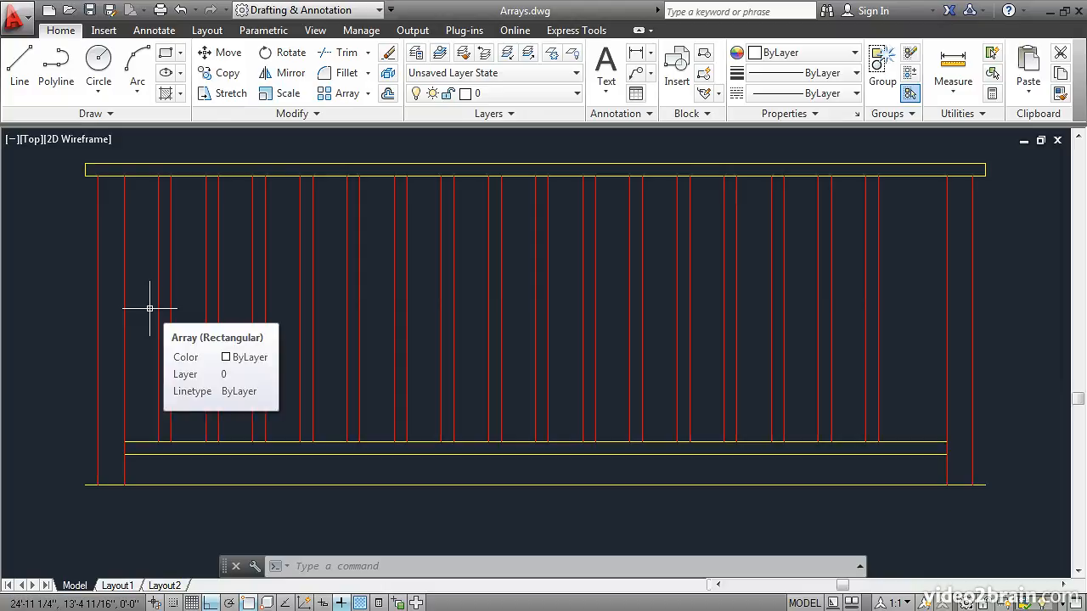
pyautogui.click(223, 52)
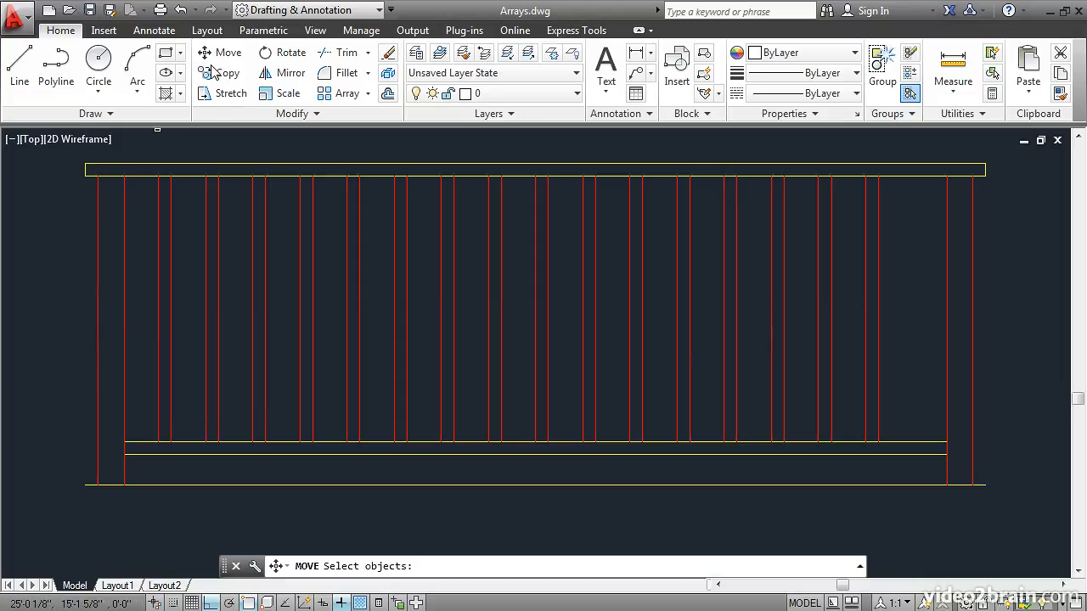
pyautogui.click(157, 401)
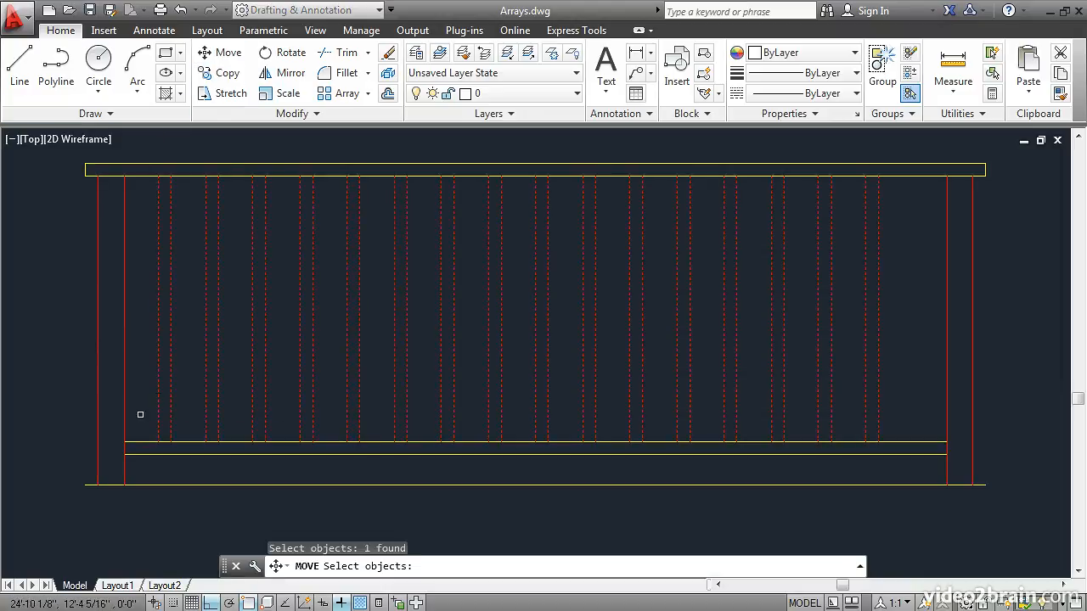
pyautogui.press('Return')
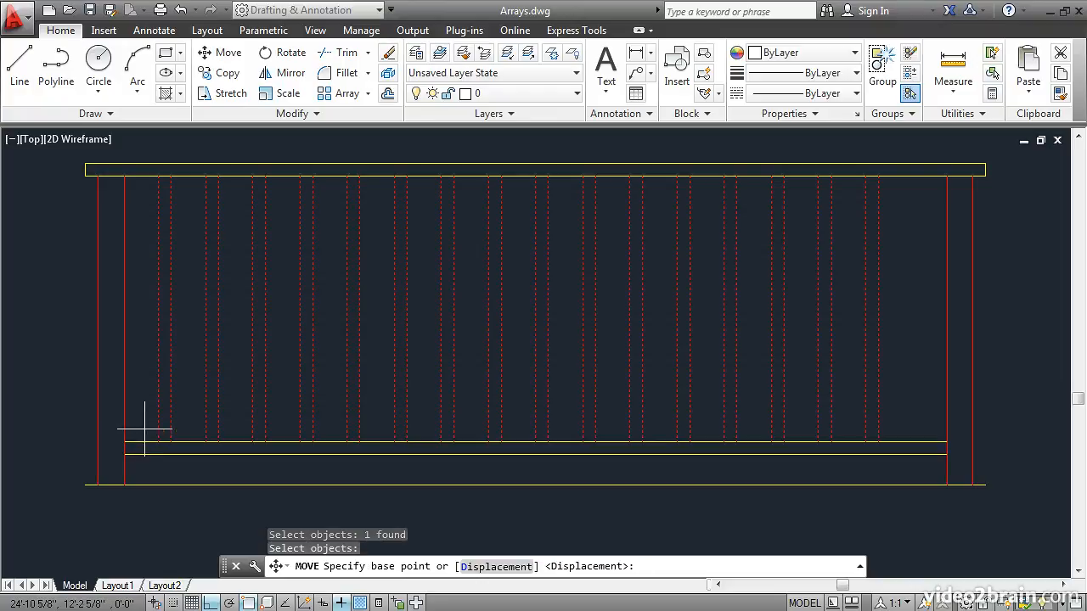
pyautogui.click(157, 441)
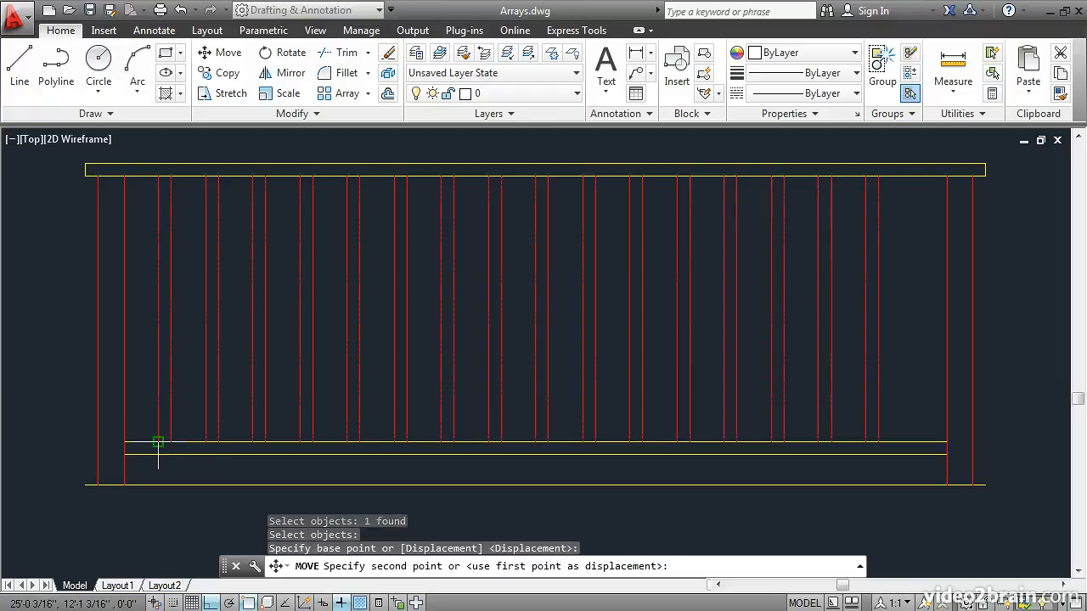
pyautogui.click(124, 442)
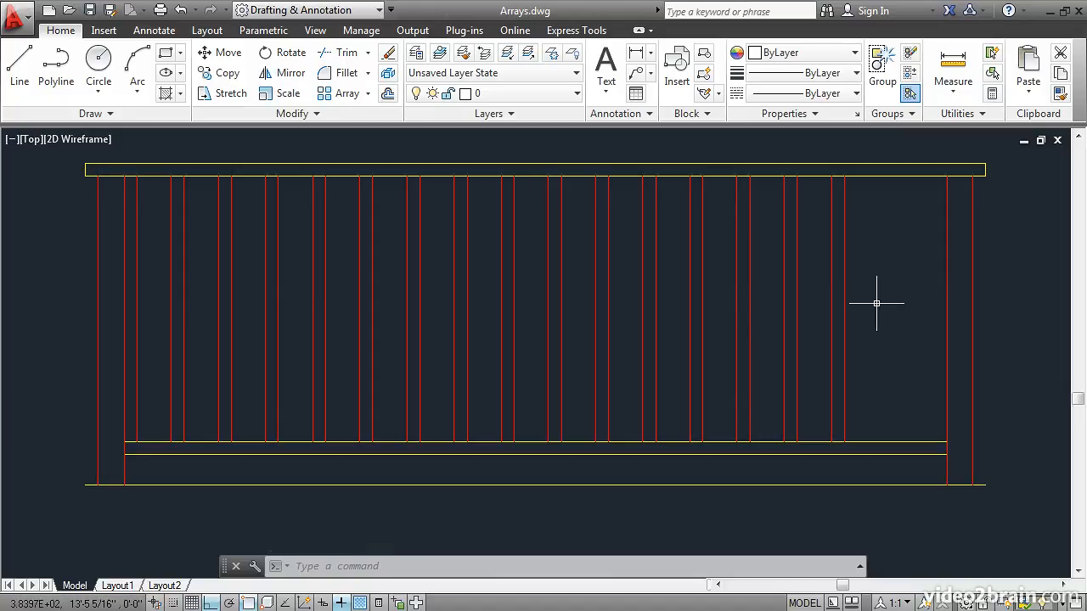
# Center the array between the posts by moving the last baluster's lower-right endpoint to the midpoint between it and the right post's inner edge.
pyautogui.click(218, 53)
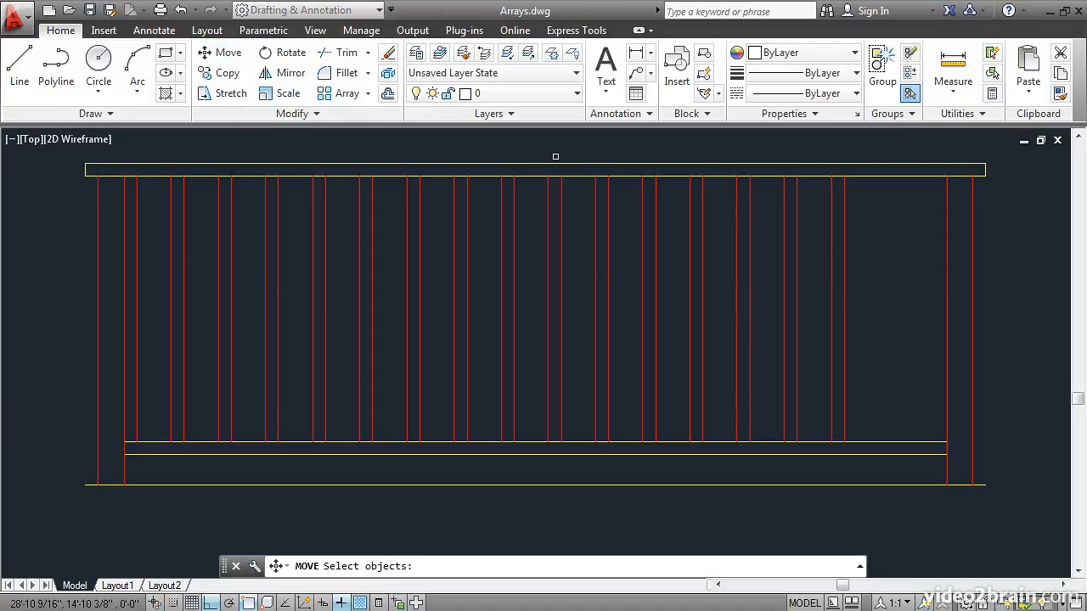
pyautogui.click(844, 284)
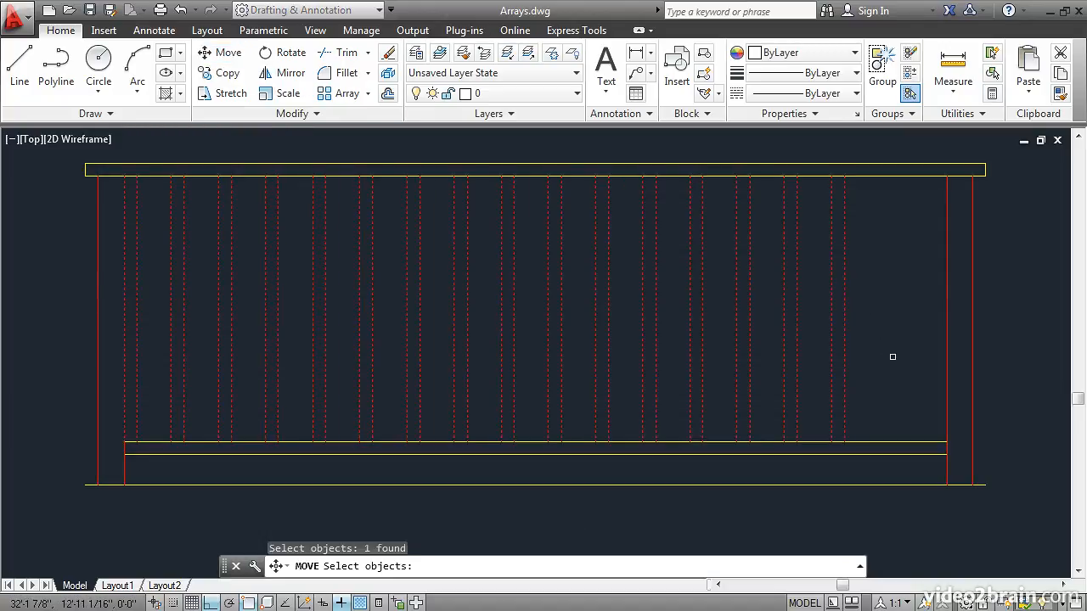
pyautogui.press('Return')
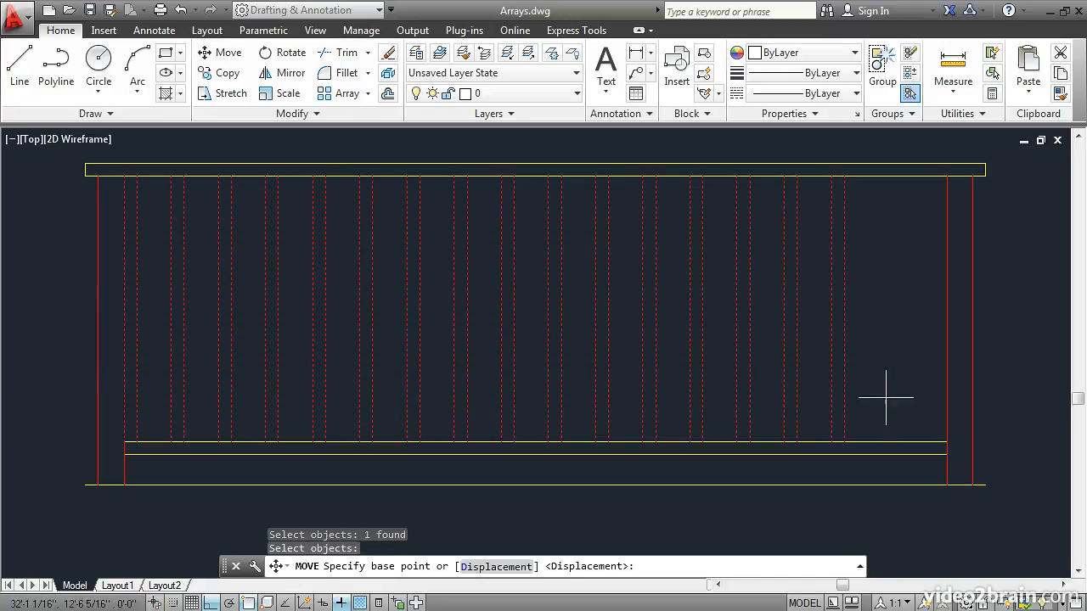
pyautogui.click(844, 442)
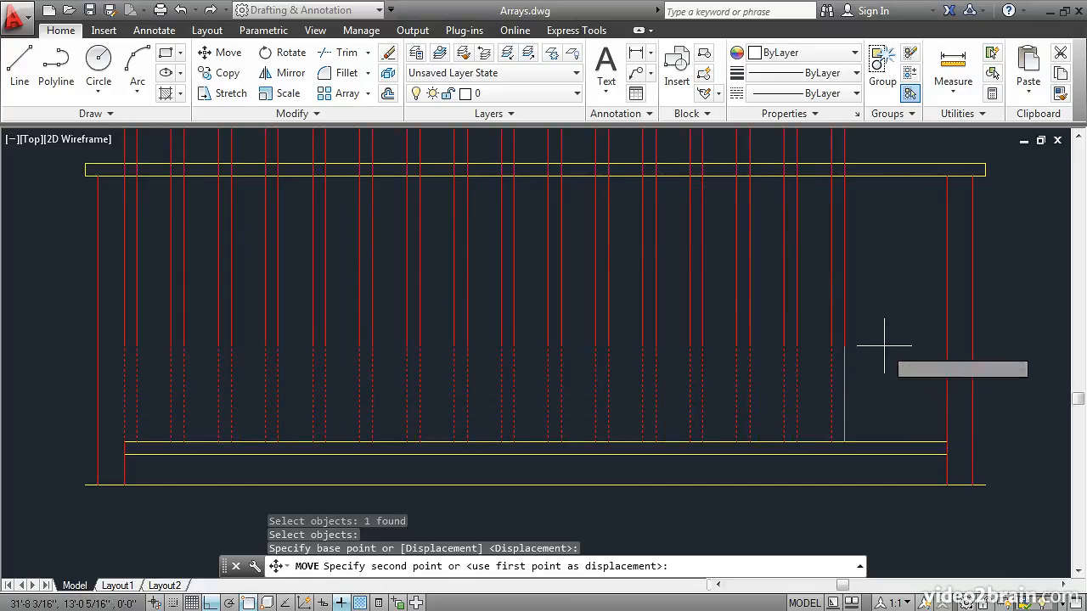
pyautogui.keyDown('shift'); pyautogui.rightClick(862, 280); pyautogui.keyUp('shift')
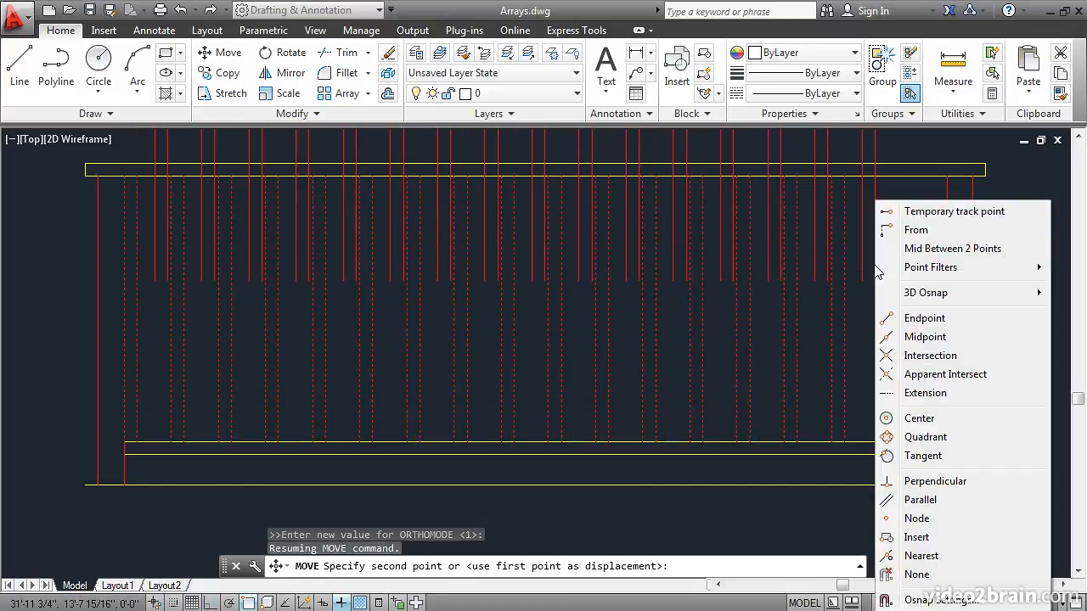
pyautogui.click(923, 250)
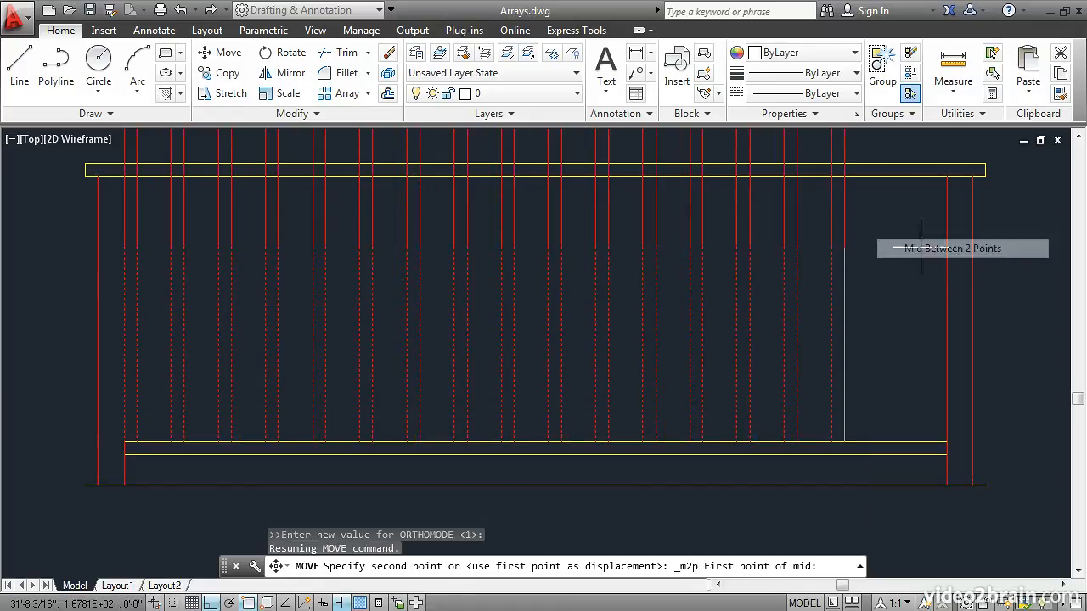
pyautogui.click(844, 442)
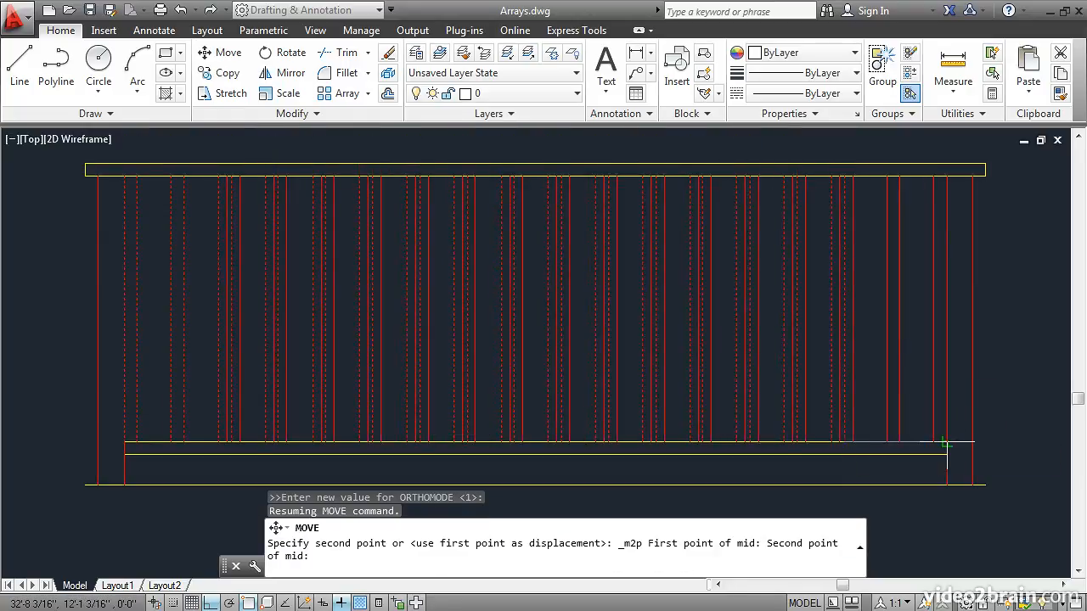
pyautogui.click(946, 443)
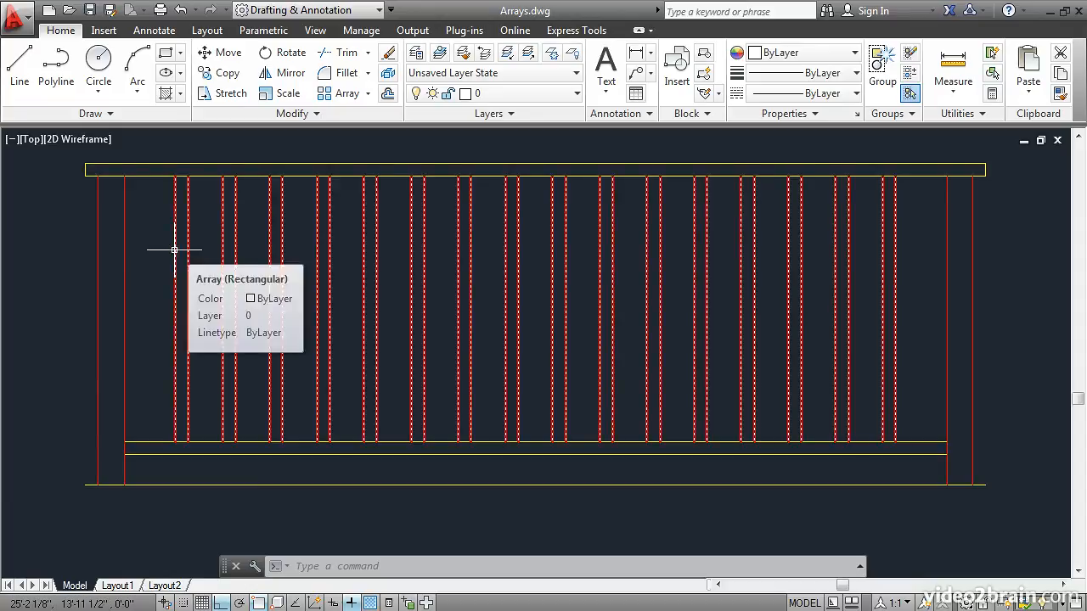
# Set the existing baluster array's column count to 17 and finish editing it.
pyautogui.click(169, 257)
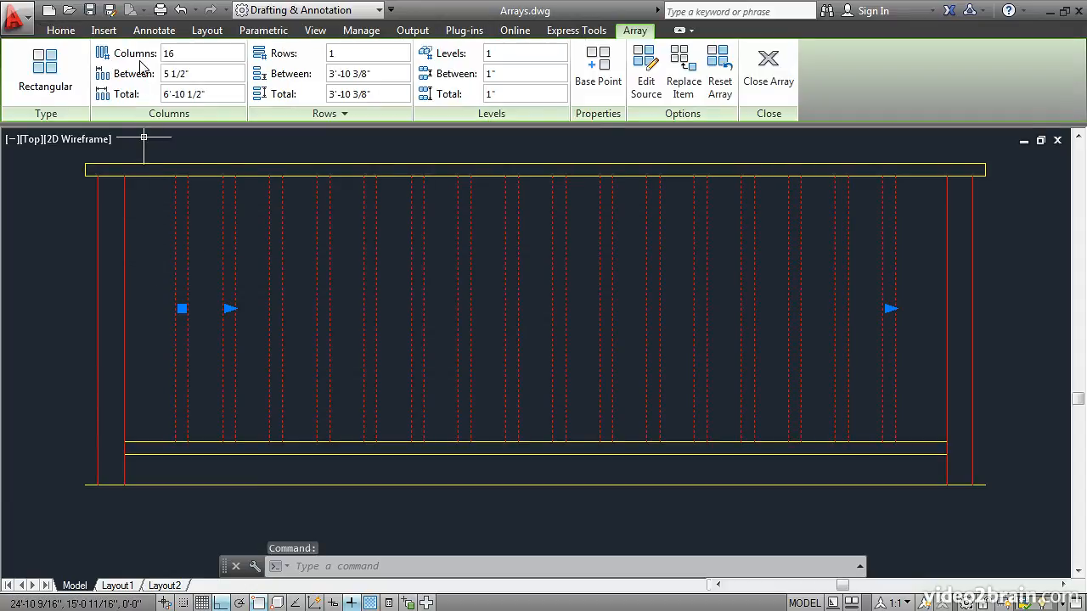
pyautogui.click(180, 54)
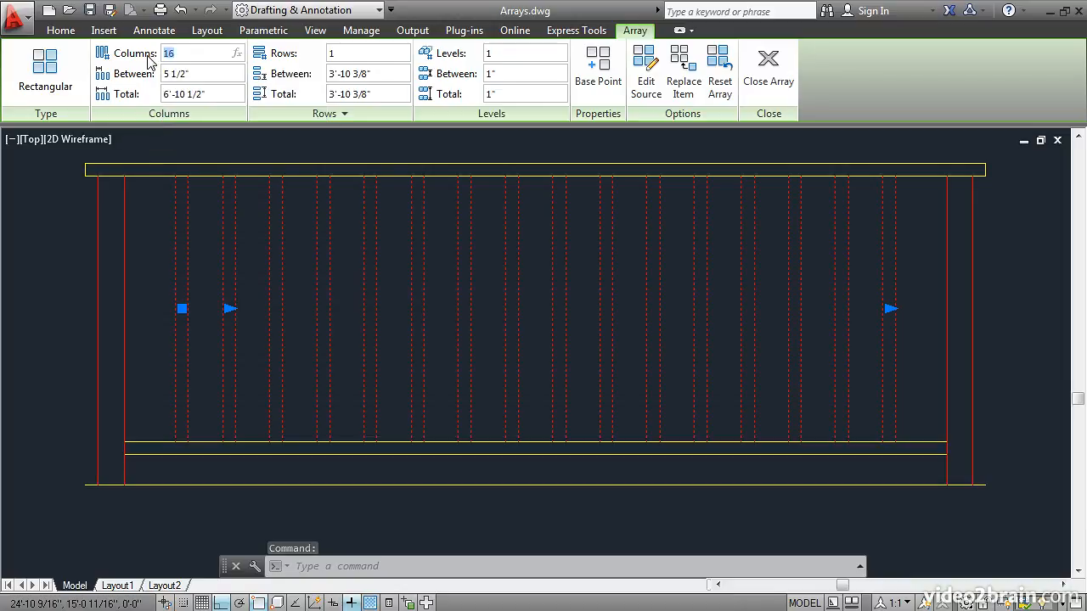
pyautogui.write('7')
pyautogui.press('Return')
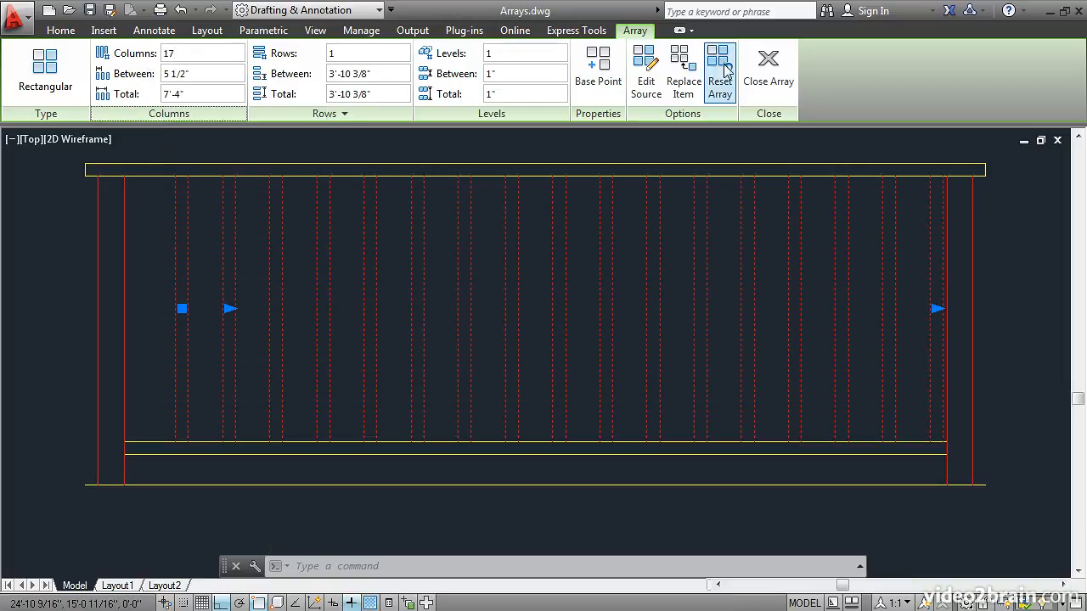
pyautogui.click(760, 70)
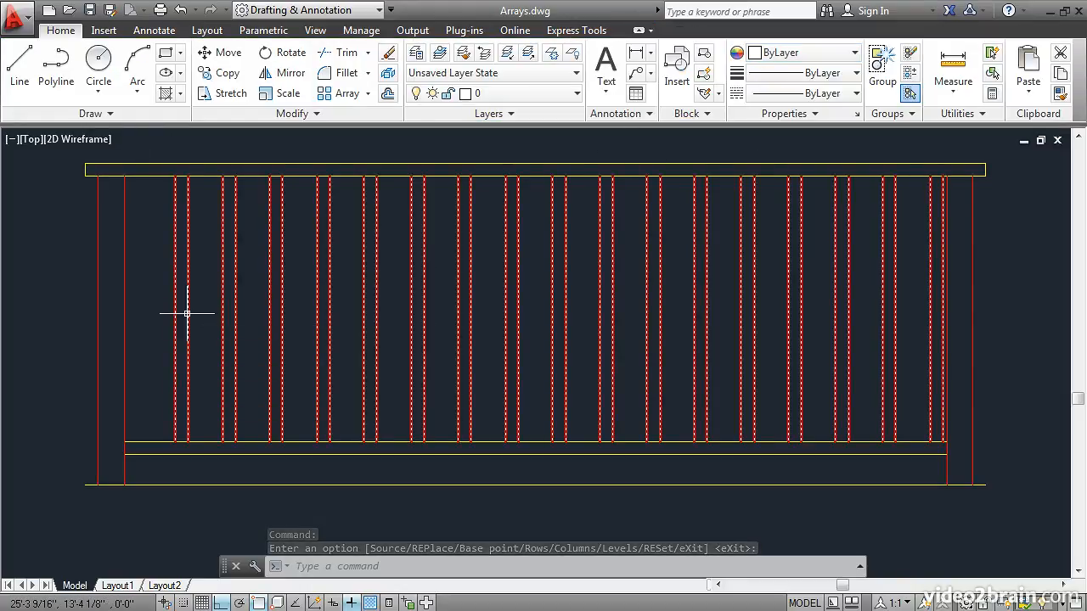
# Move the 17-column baluster array by its first baluster's lower-left endpoint flush against the left post's inner edge.
pyautogui.write('m')
pyautogui.press('Return')
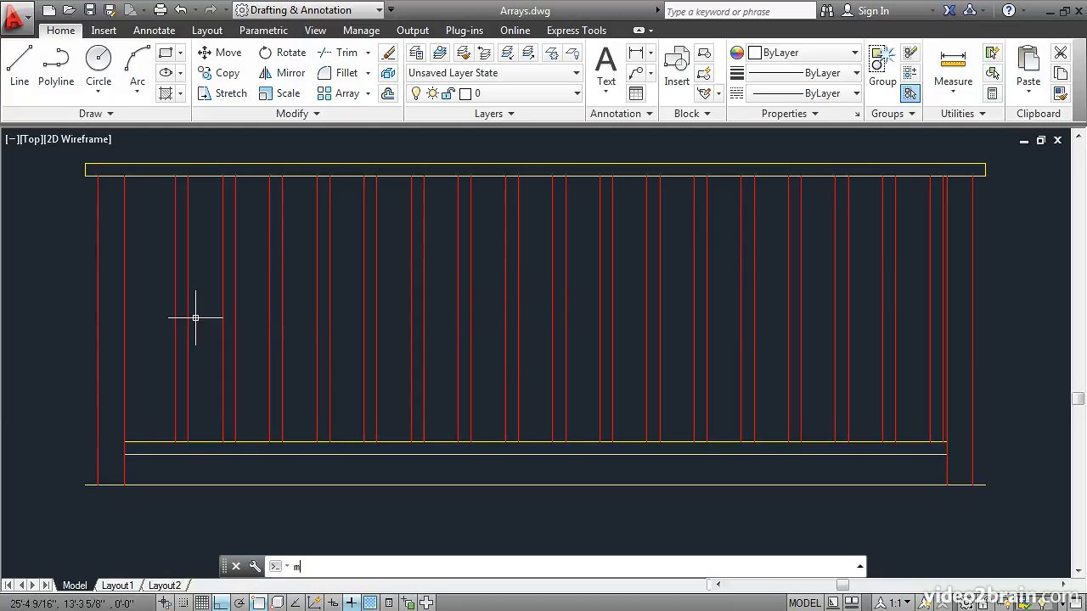
pyautogui.click(188, 419)
pyautogui.press('Return')
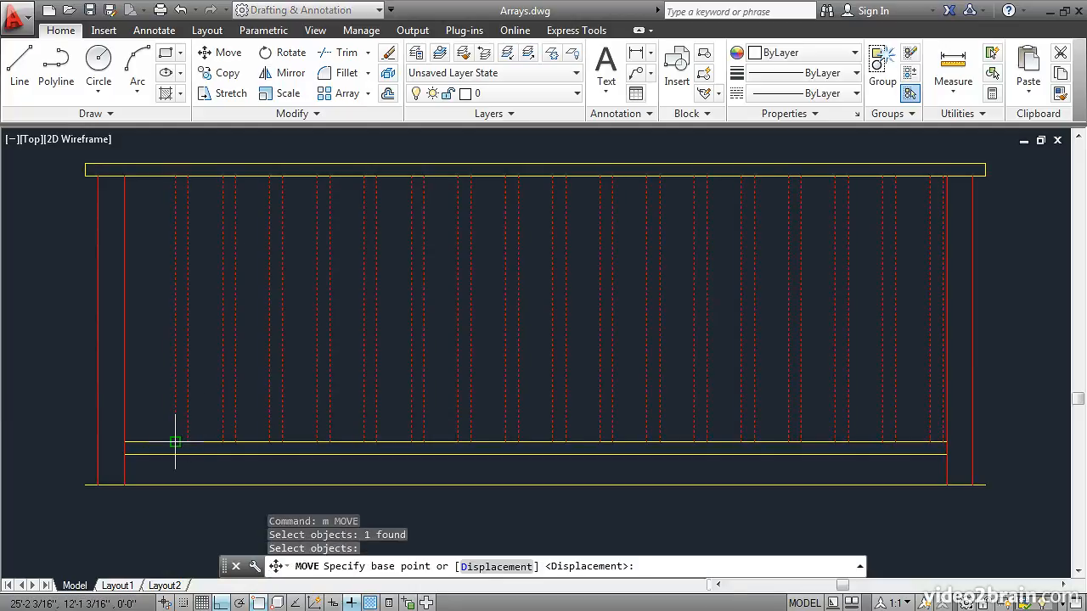
pyautogui.click(175, 442)
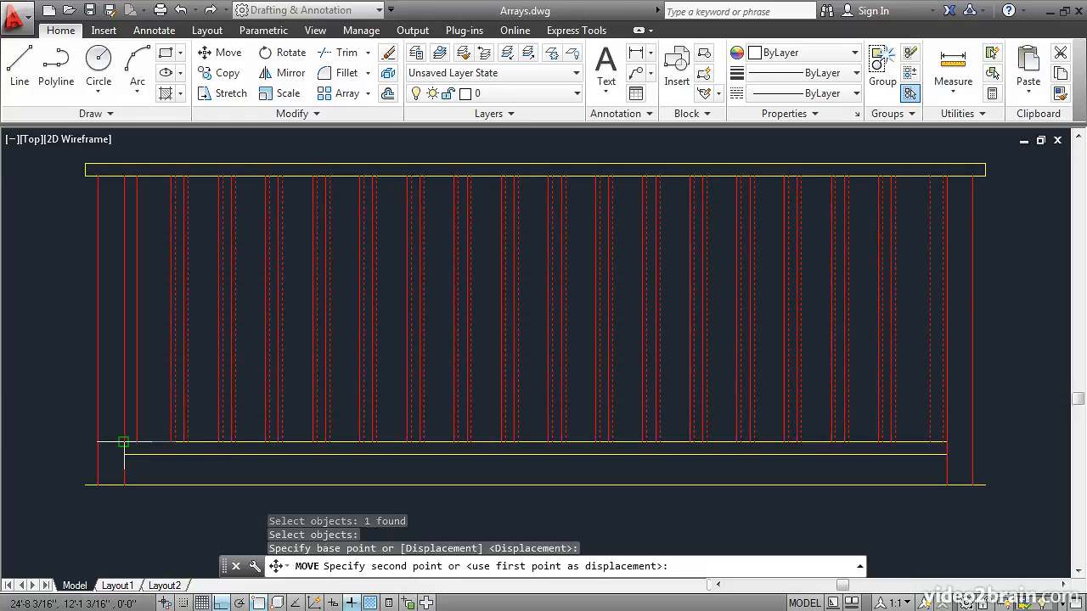
pyautogui.click(124, 441)
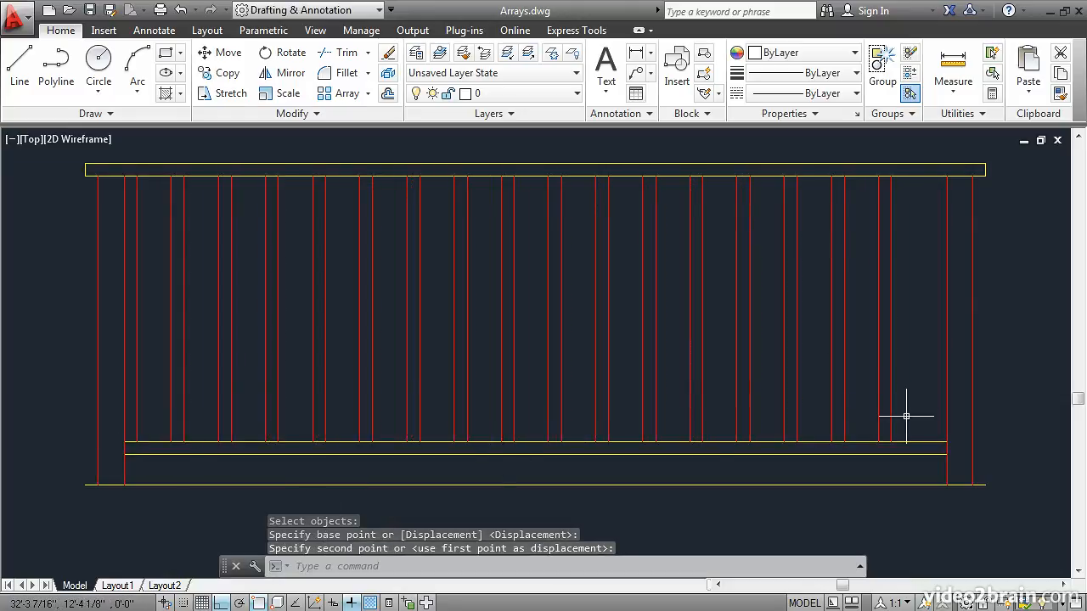
# Center the 17-column baluster array by moving its last baluster's lower-right endpoint to the midpoint between that endpoint and the right post's inner edge.
pyautogui.press('Return')
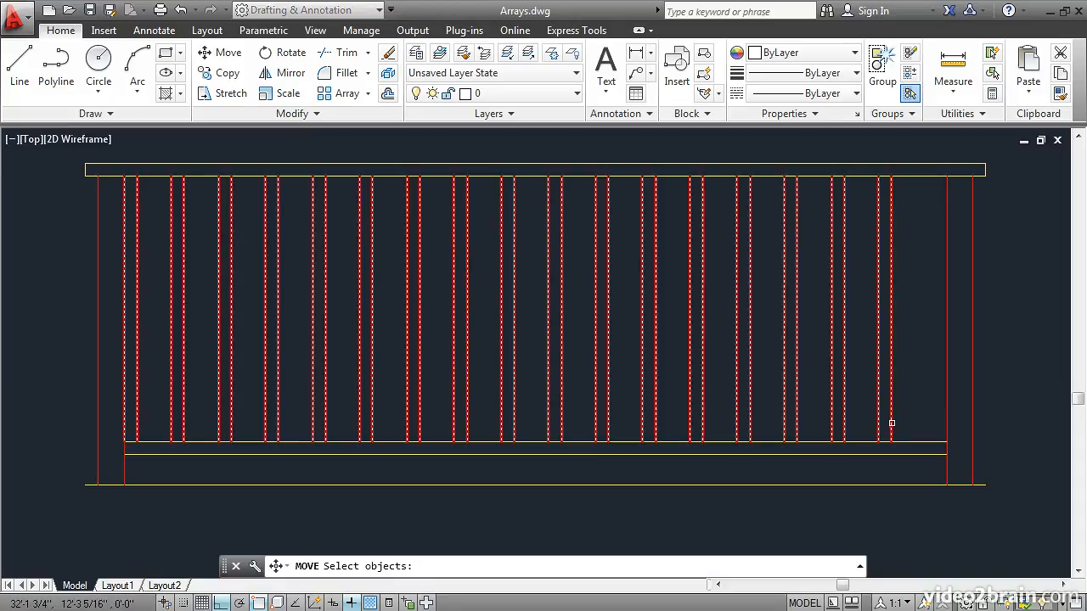
pyautogui.click(891, 422)
pyautogui.press('Return')
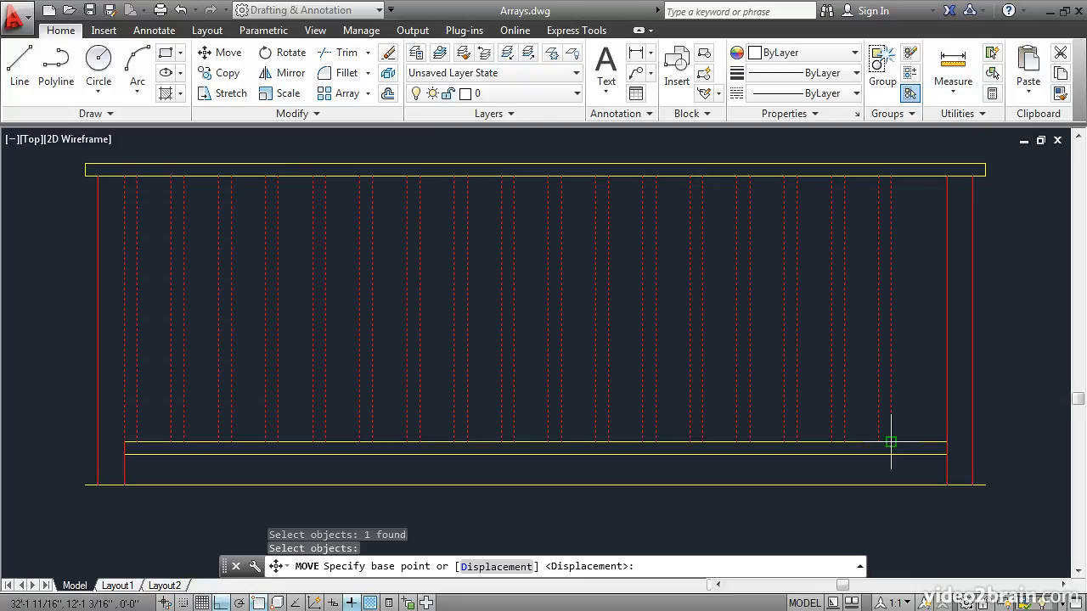
pyautogui.click(890, 441)
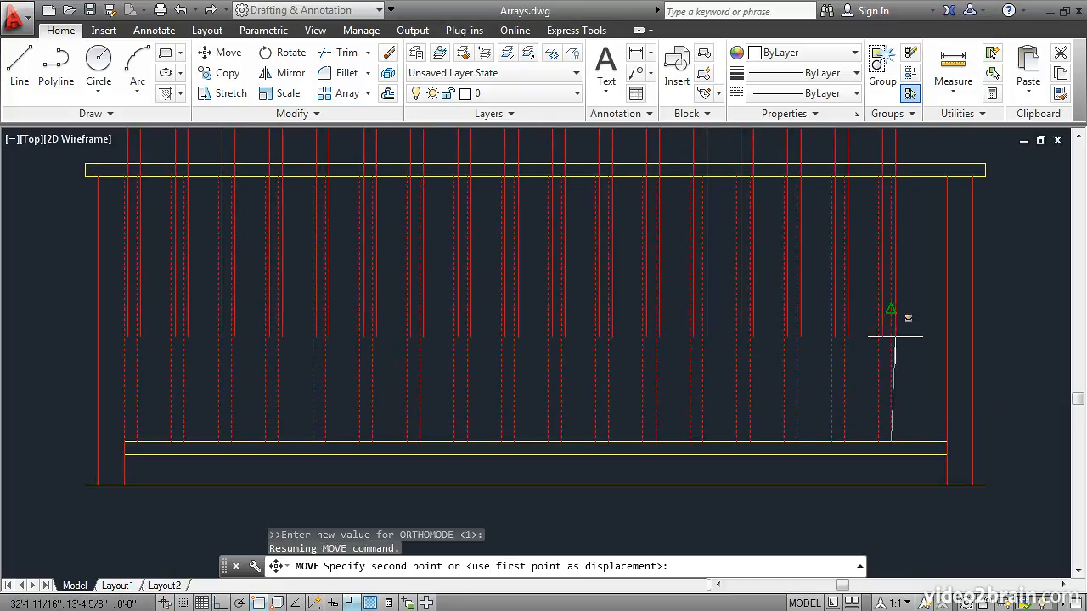
pyautogui.keyDown('shift'); pyautogui.rightClick(894, 337); pyautogui.keyUp('shift')
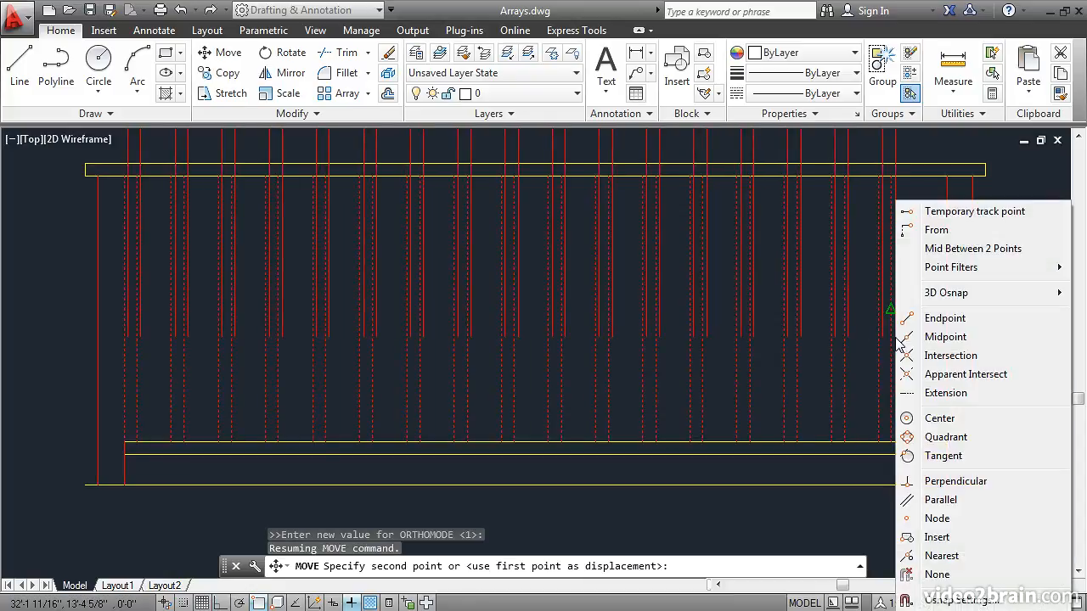
pyautogui.click(971, 249)
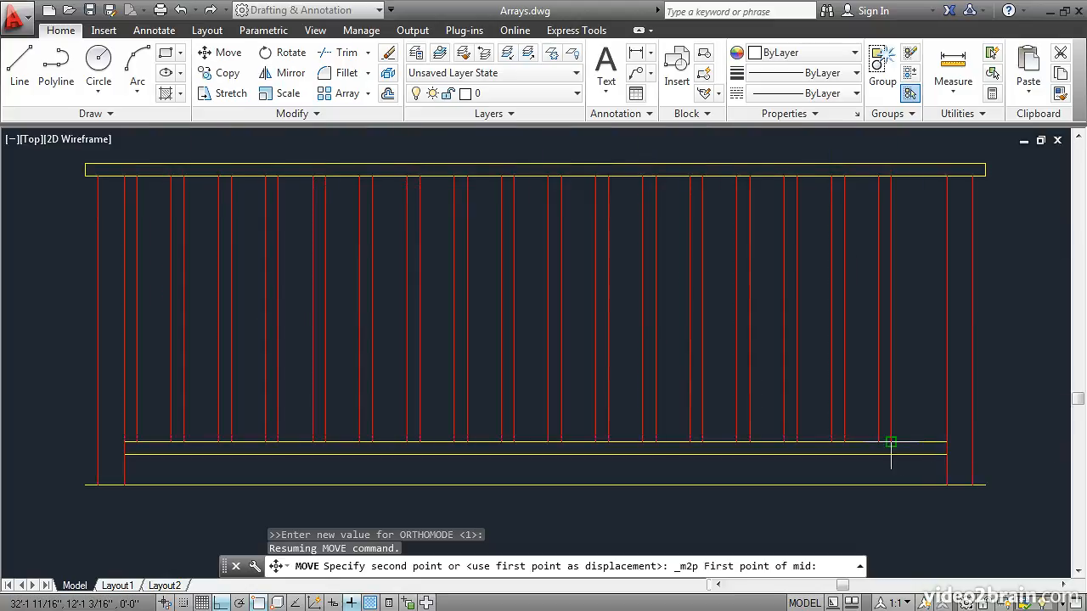
pyautogui.click(944, 442)
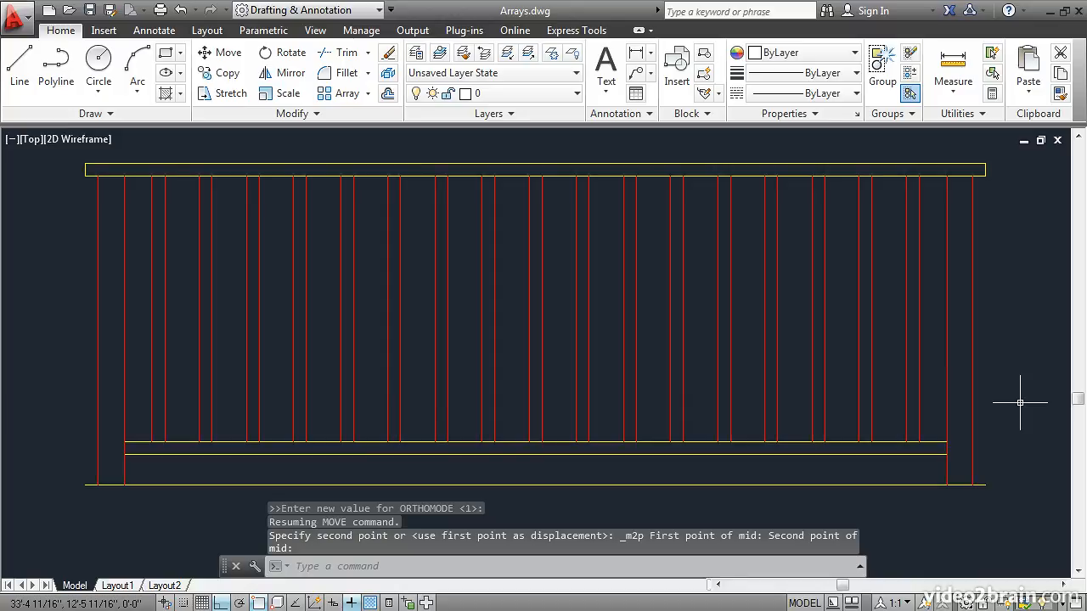
# Explode the baluster array into individual lines and check one baluster line by selecting and deselecting it.
pyautogui.click(388, 74)
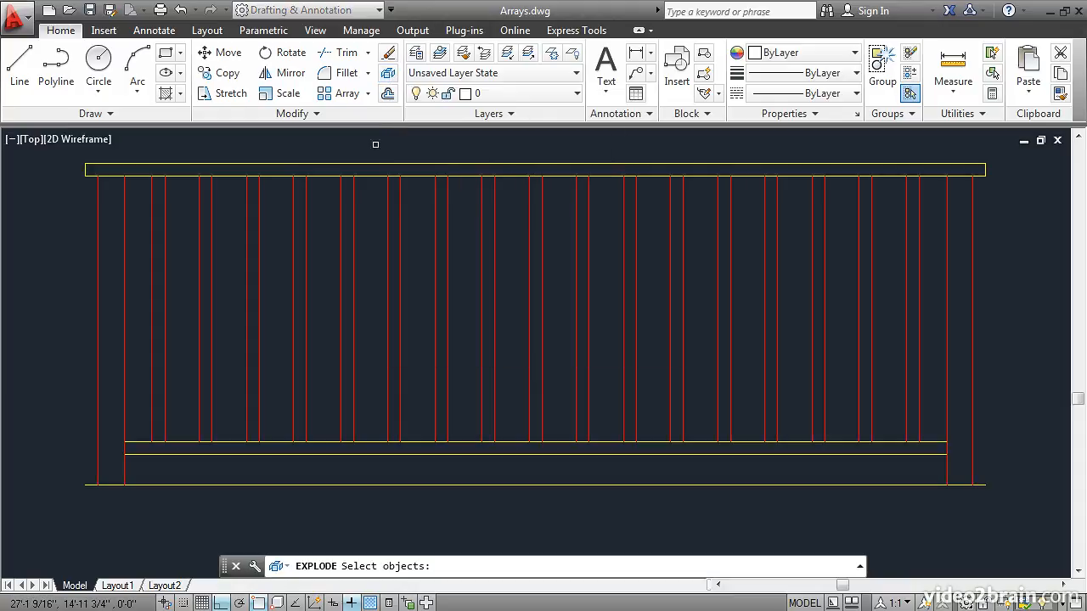
pyautogui.click(387, 306)
pyautogui.press('Return')
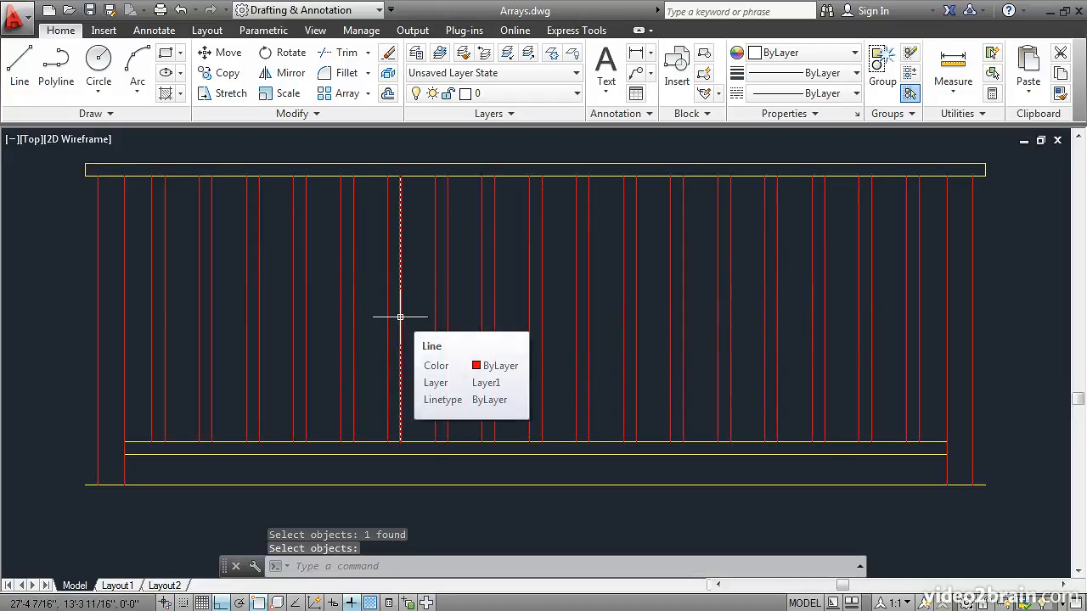
pyautogui.click(400, 317)
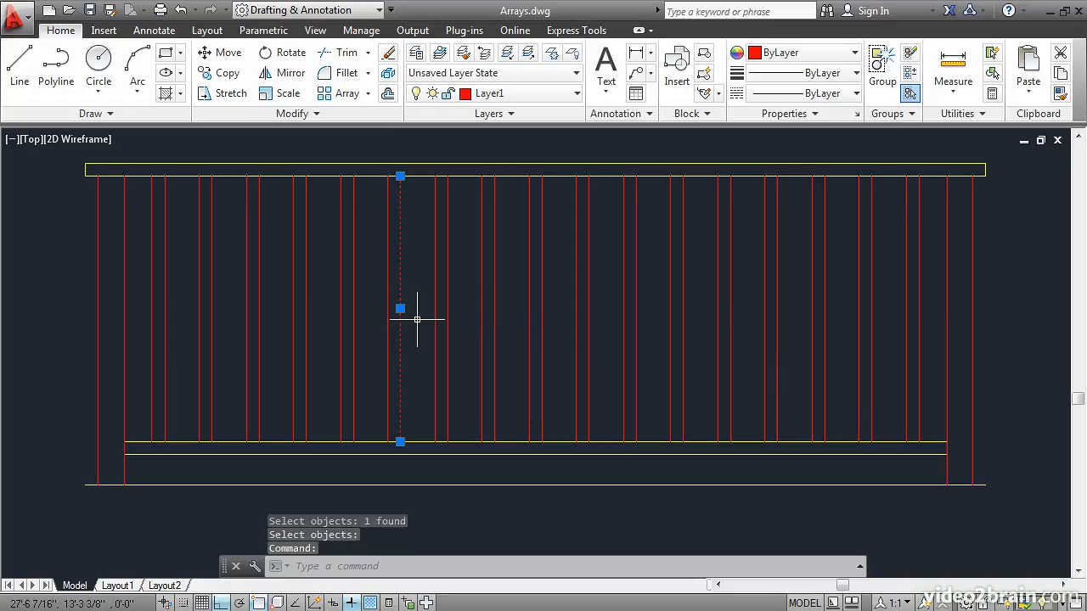
pyautogui.press('Escape')
# Create a polar array of the red propeller blade around the center of the yellow hub circle below the railing.
pyautogui.scroll(1, 417, 319)
pyautogui.scroll(-3, 418, 319)
pyautogui.moveTo(427, 474); pyautogui.dragTo(444, 199, button='middle')
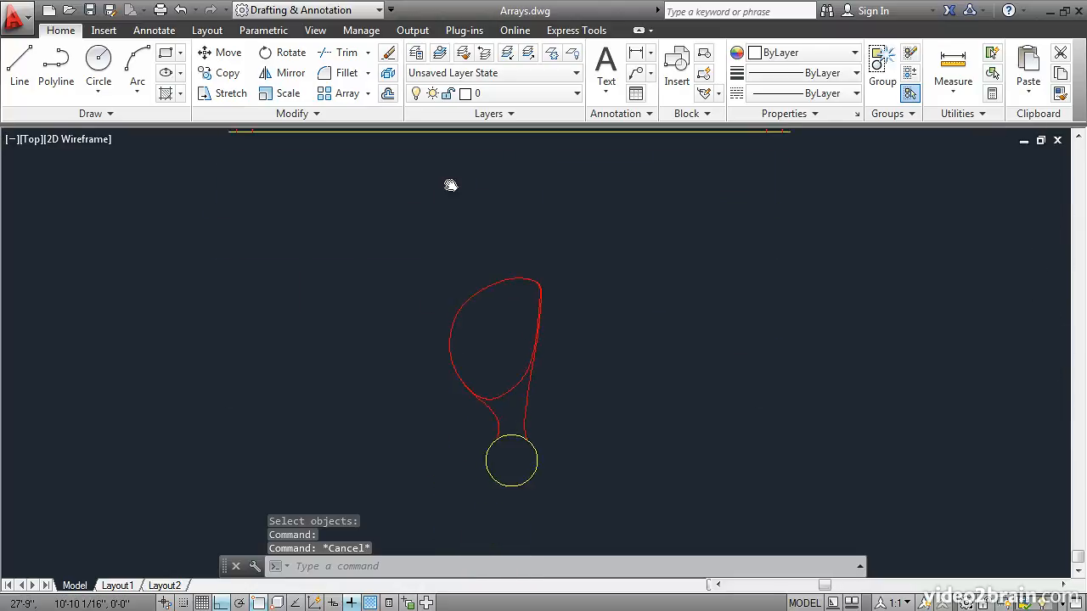
pyautogui.moveTo(431, 447); pyautogui.dragTo(417, 359, button='middle')
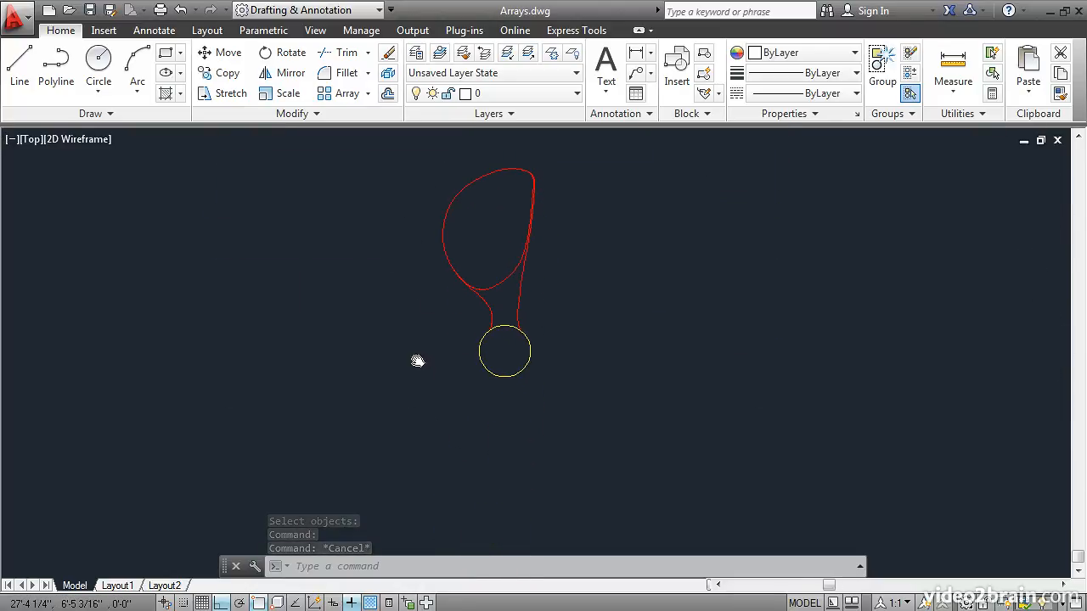
pyautogui.click(367, 95)
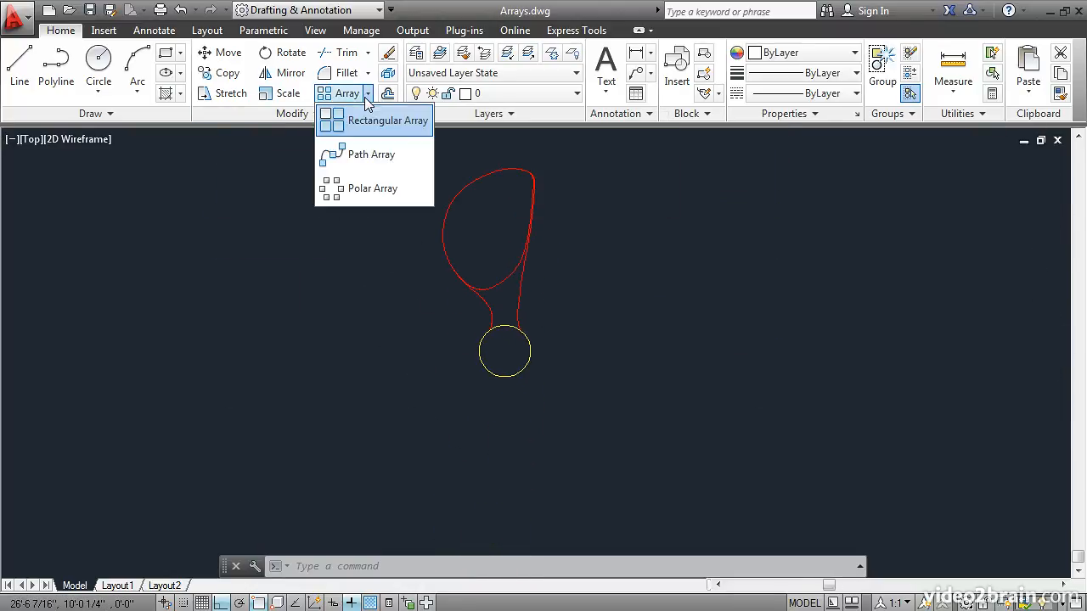
pyautogui.click(354, 190)
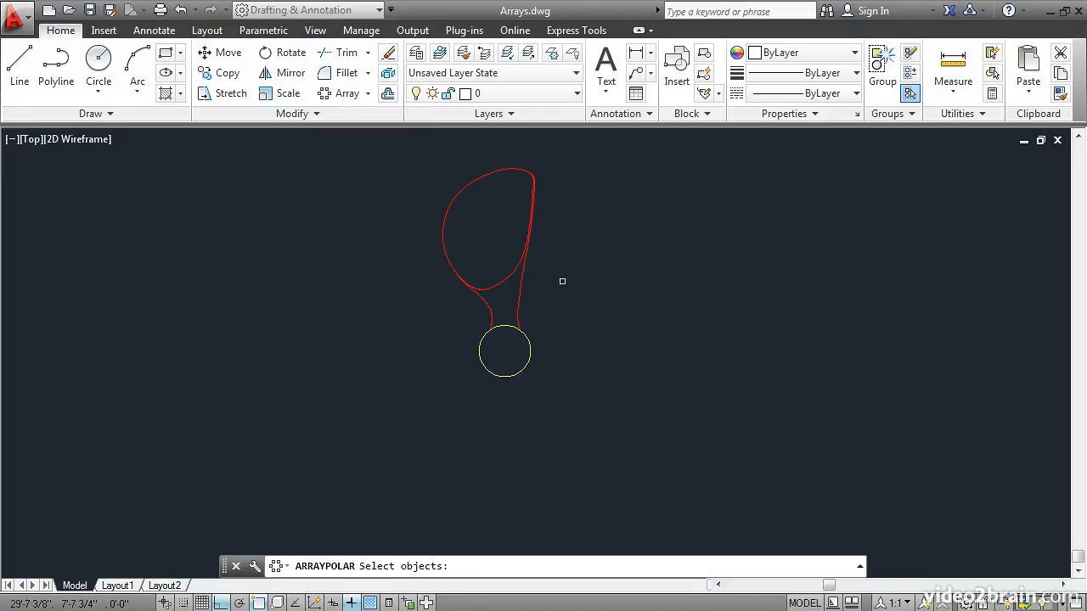
pyautogui.click(549, 303)
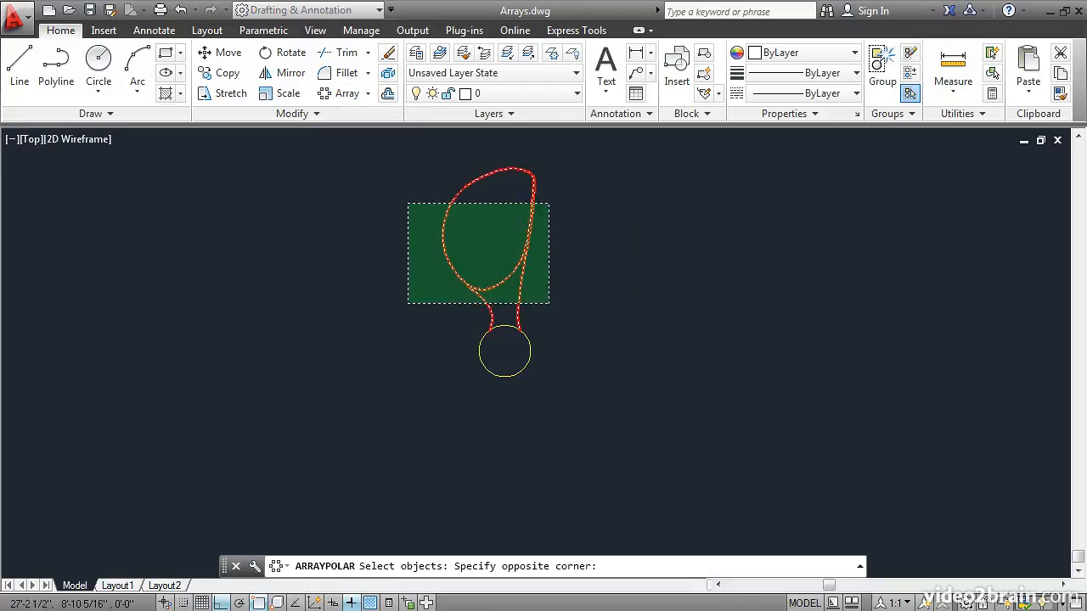
pyautogui.click(407, 199)
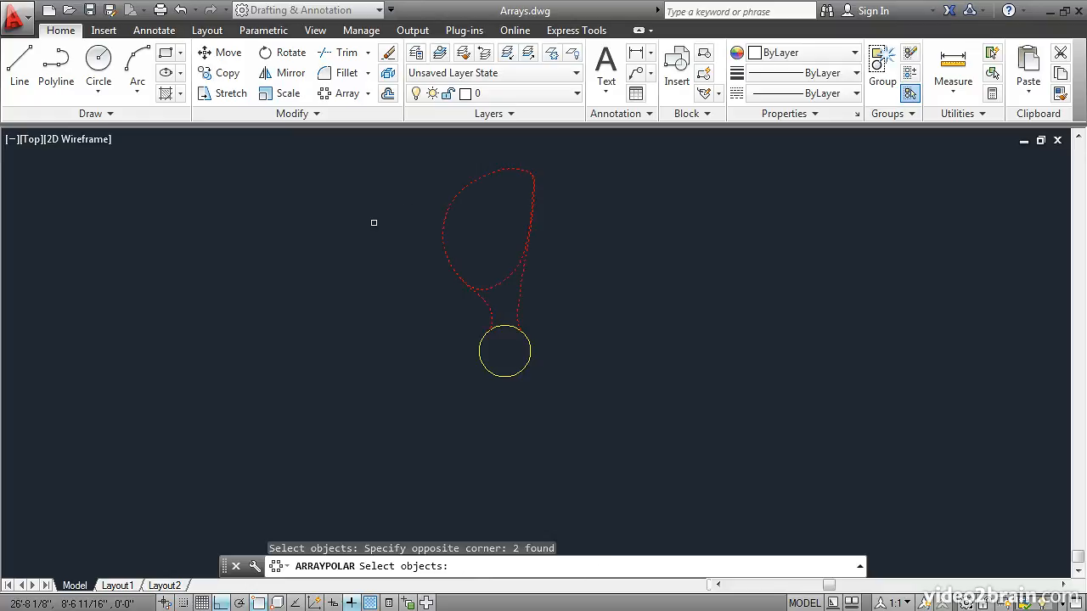
pyautogui.press('Return')
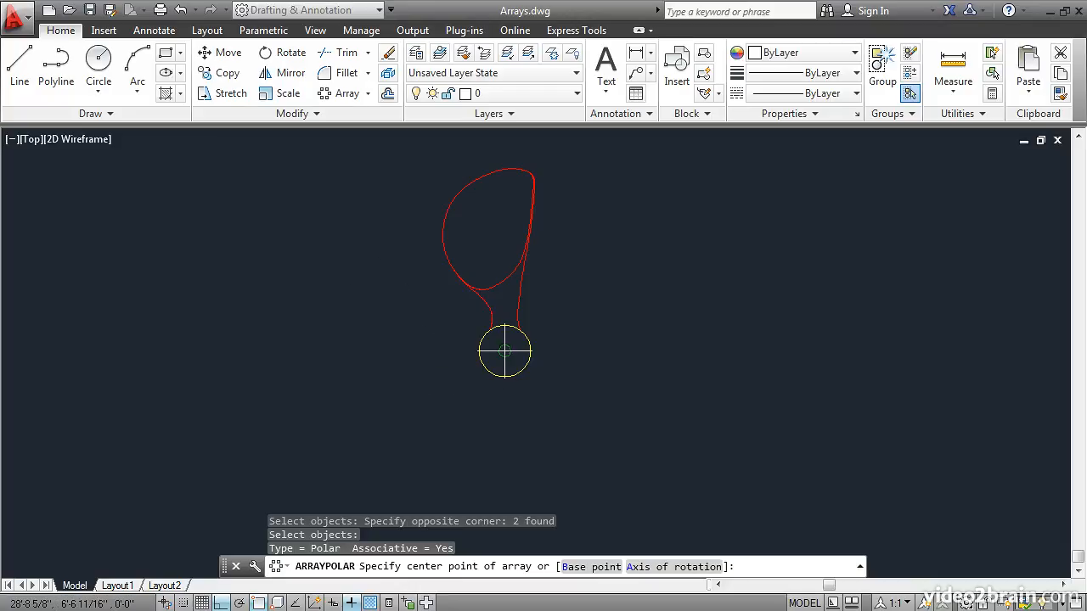
pyautogui.click(504, 351)
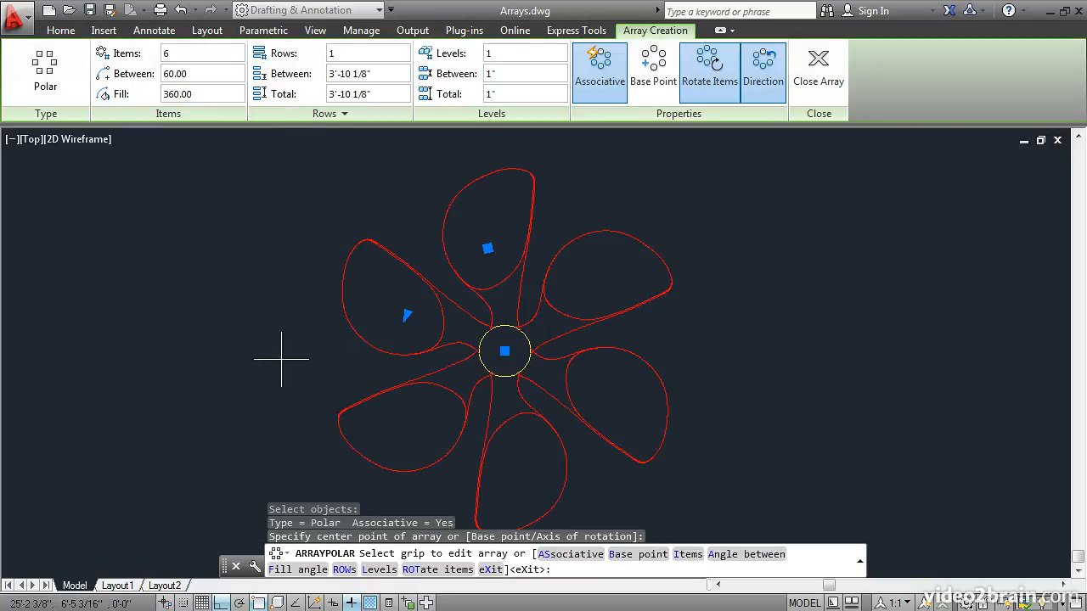
# Set the propeller blade polar array's item count to 4.
pyautogui.click(173, 58)
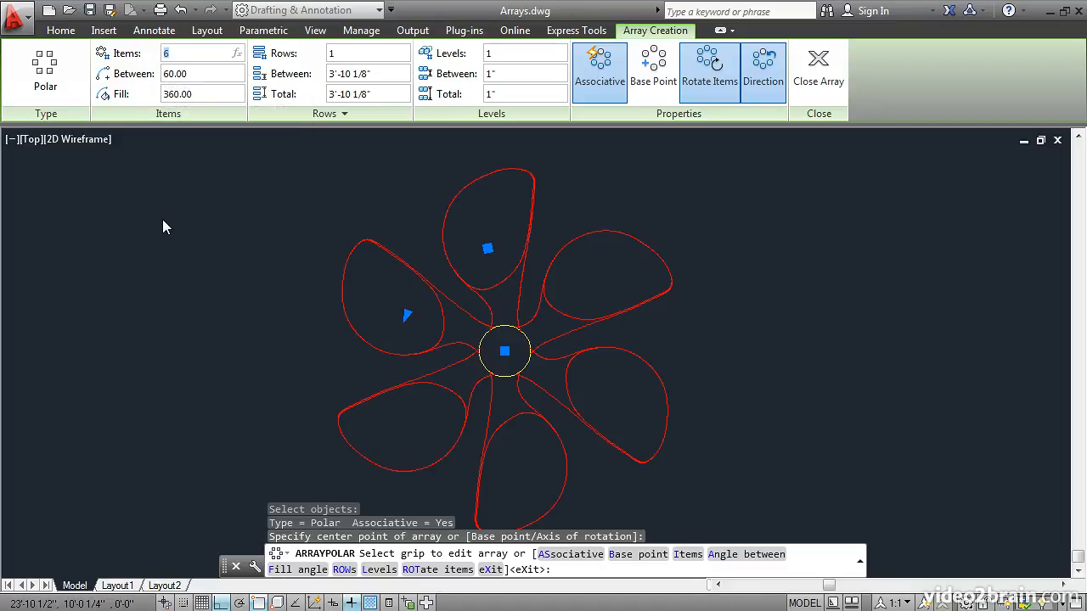
pyautogui.write('4')
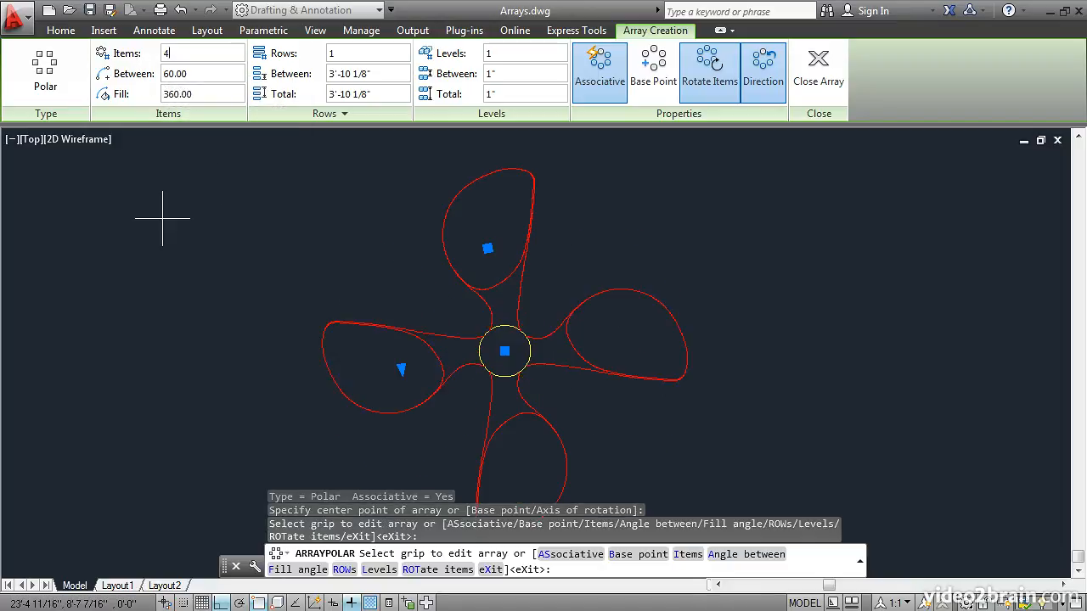
pyautogui.scroll(-2, 228, 285)
pyautogui.moveTo(228, 285); pyautogui.dragTo(311, 271, button='middle')
pyautogui.scroll(2, 311, 272)
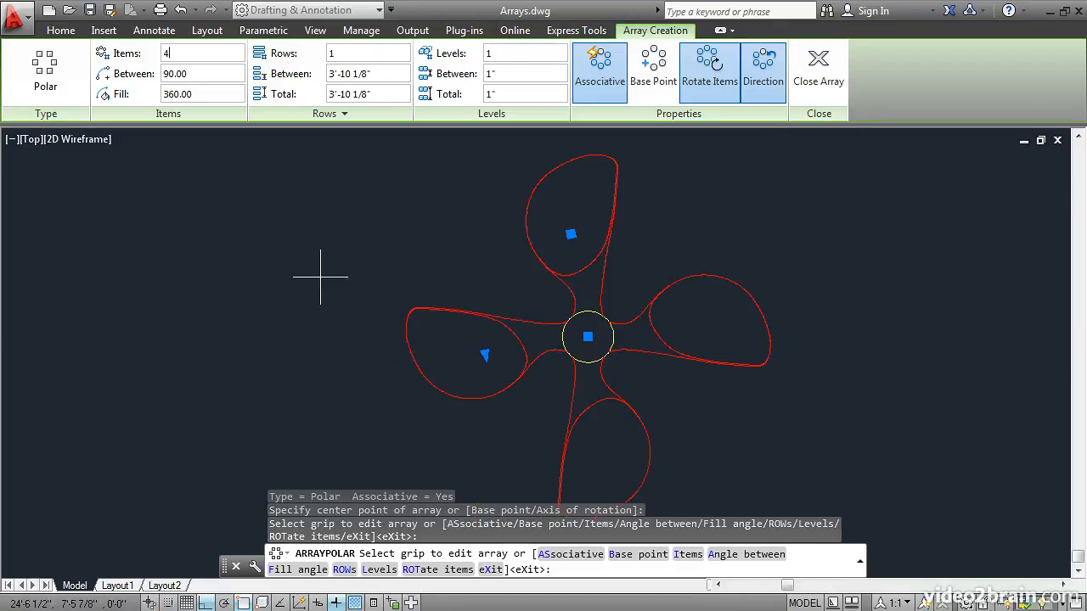
# Set the propeller blade polar array's item count to 3.
pyautogui.moveTo(171, 54); pyautogui.dragTo(147, 57)
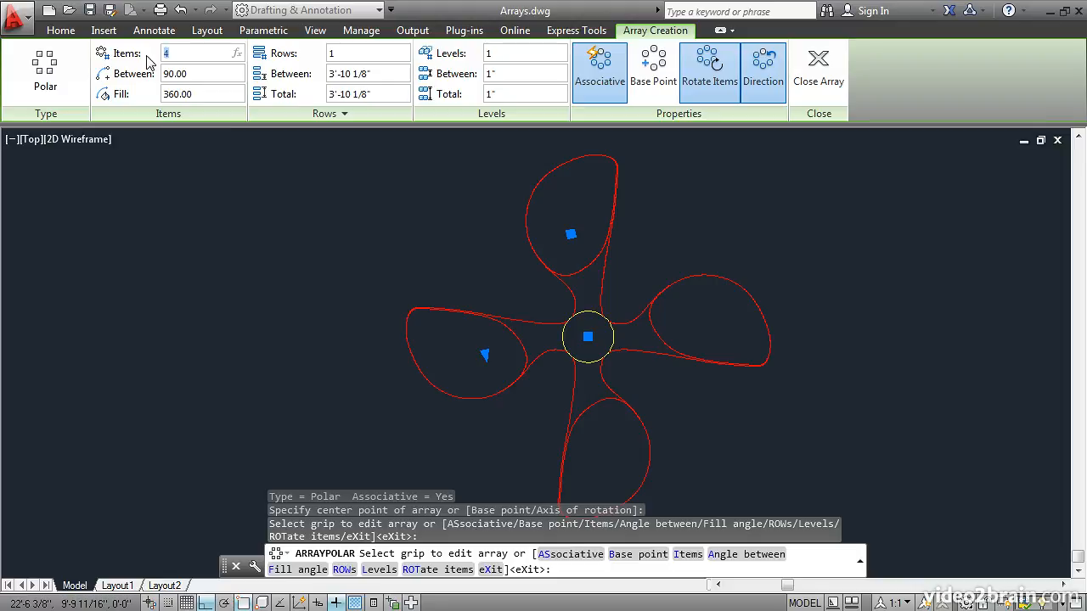
pyautogui.write('3')
pyautogui.press('Return')
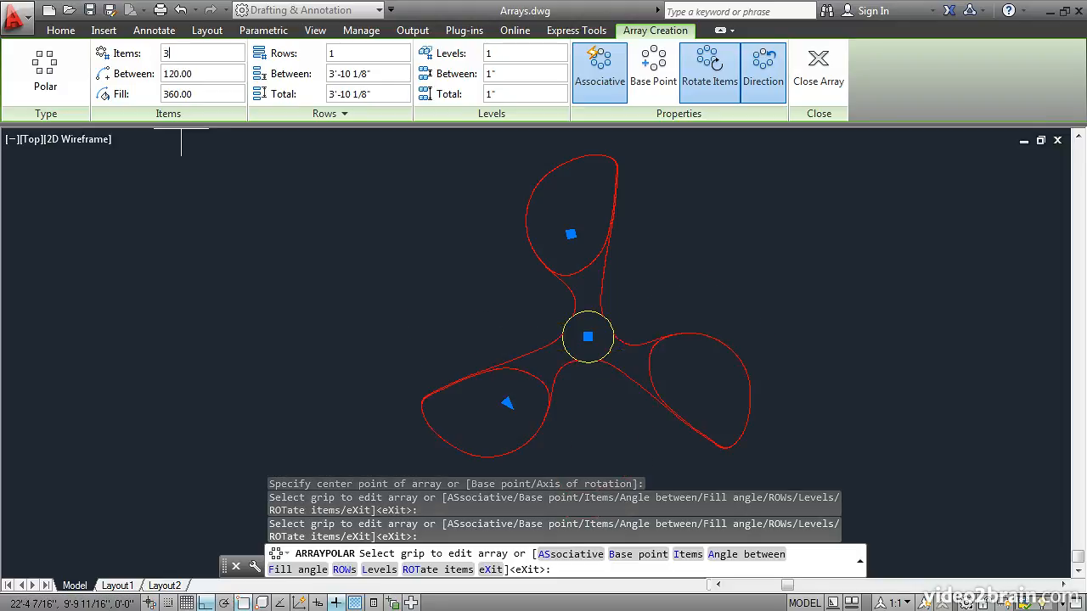
# Switch the blades' item rotation off and back on, and finish the polar array.
pyautogui.moveTo(396, 244); pyautogui.dragTo(332, 250, button='middle')
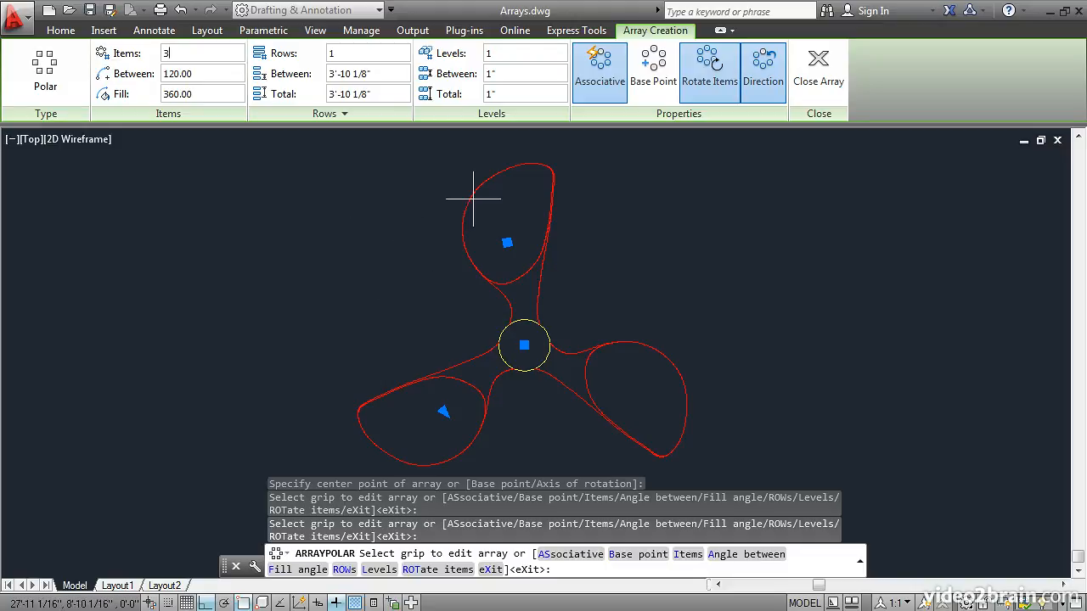
pyautogui.click(705, 75)
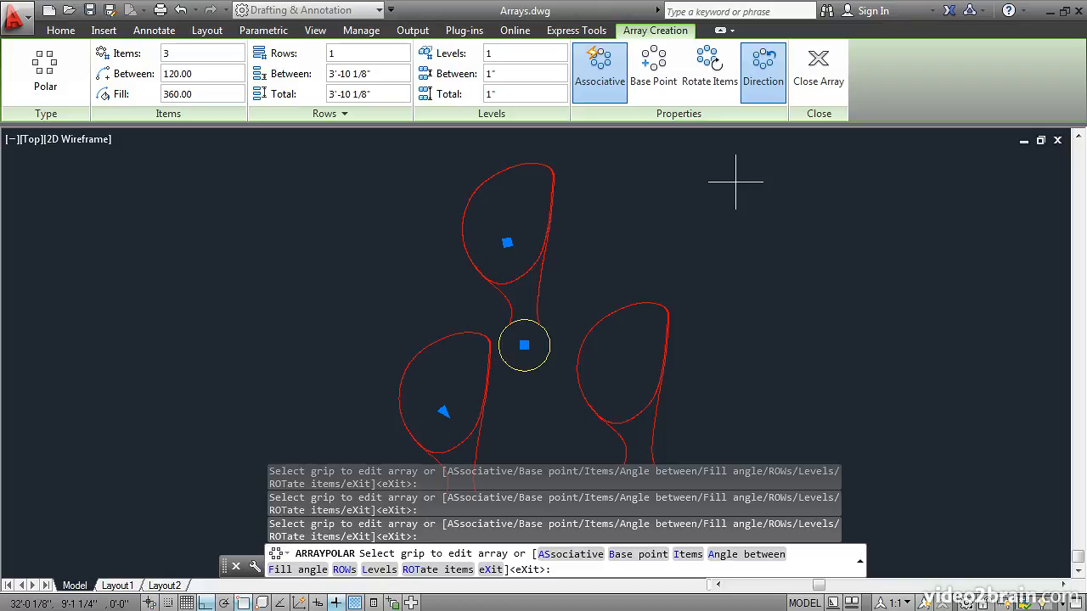
pyautogui.click(701, 75)
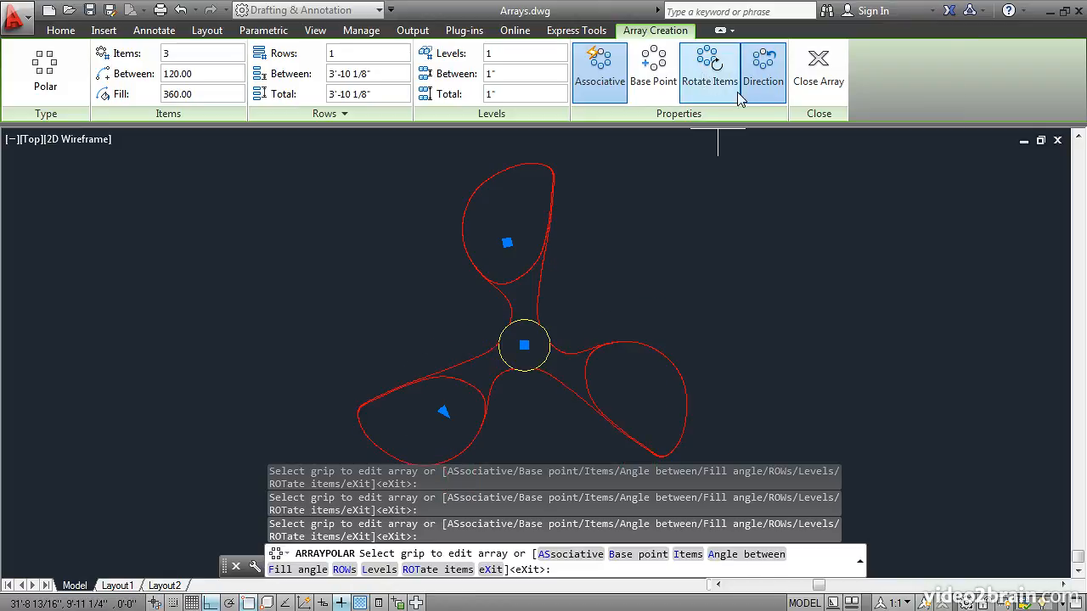
pyautogui.click(822, 79)
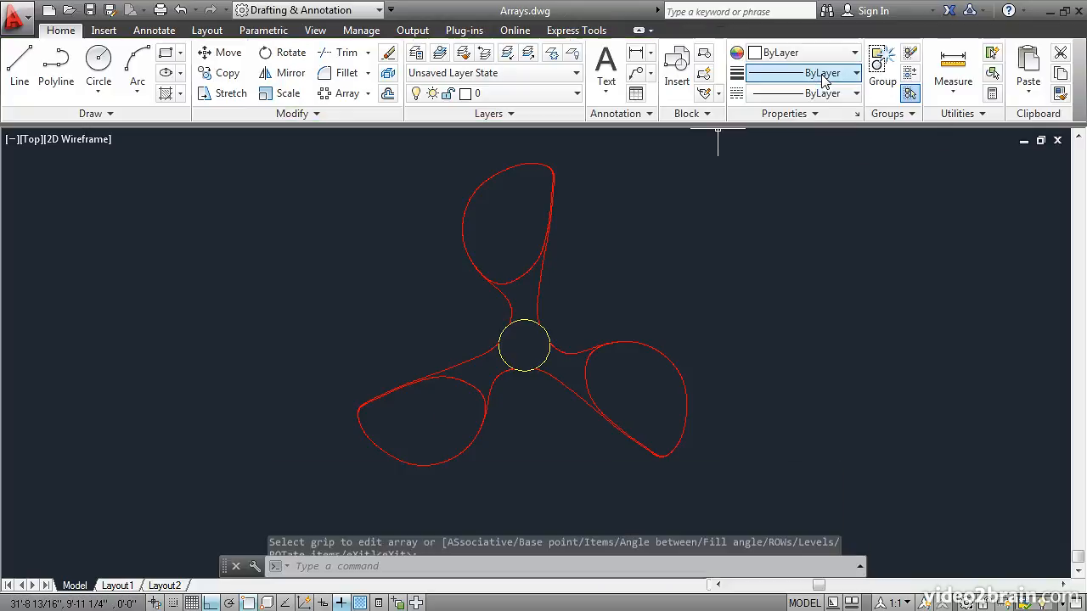
# Create a path array of the green shrub along the white curve that passes over the railing.
pyautogui.scroll(-2, 682, 238)
pyautogui.scroll(-2, 682, 237)
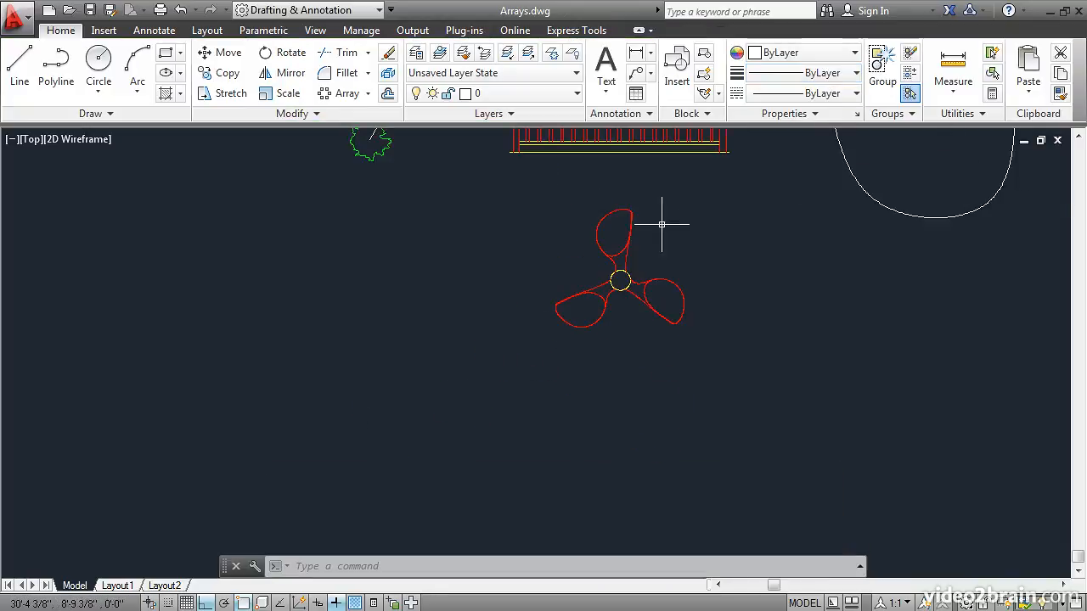
pyautogui.moveTo(529, 187)
pyautogui.mouseDown(button='middle')
pyautogui.moveTo(485, 323)
pyautogui.moveTo(393, 446)
pyautogui.mouseUp(button='middle')
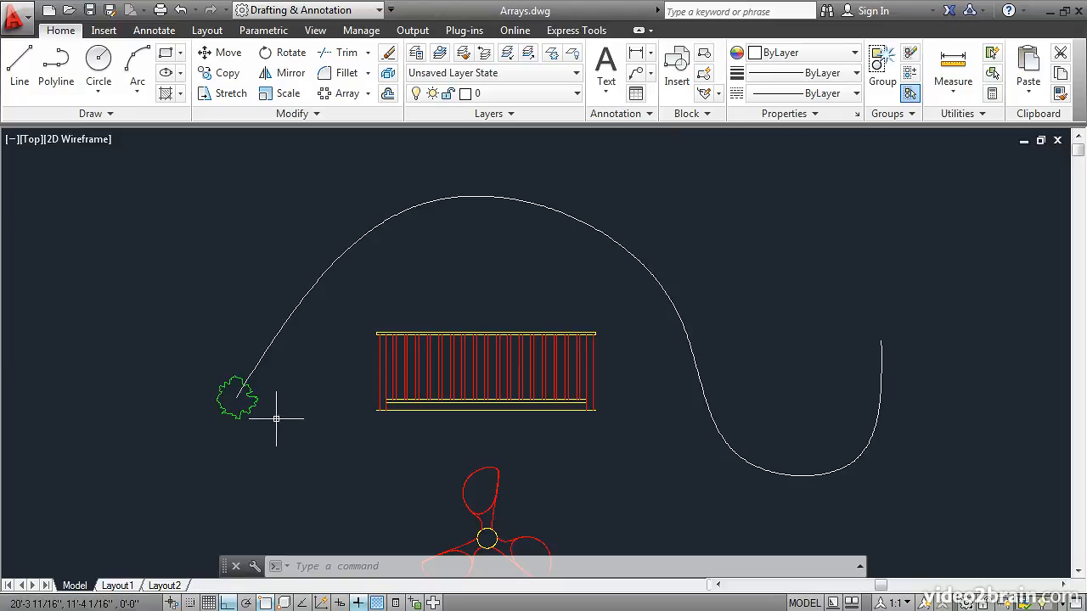
pyautogui.click(367, 93)
pyautogui.click(351, 155)
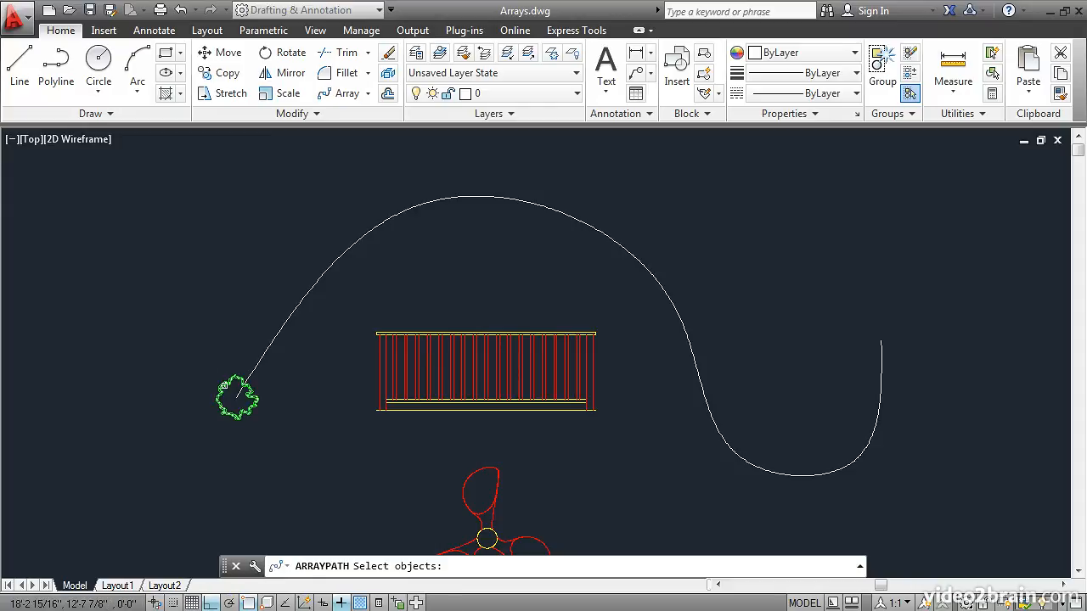
pyautogui.click(224, 386)
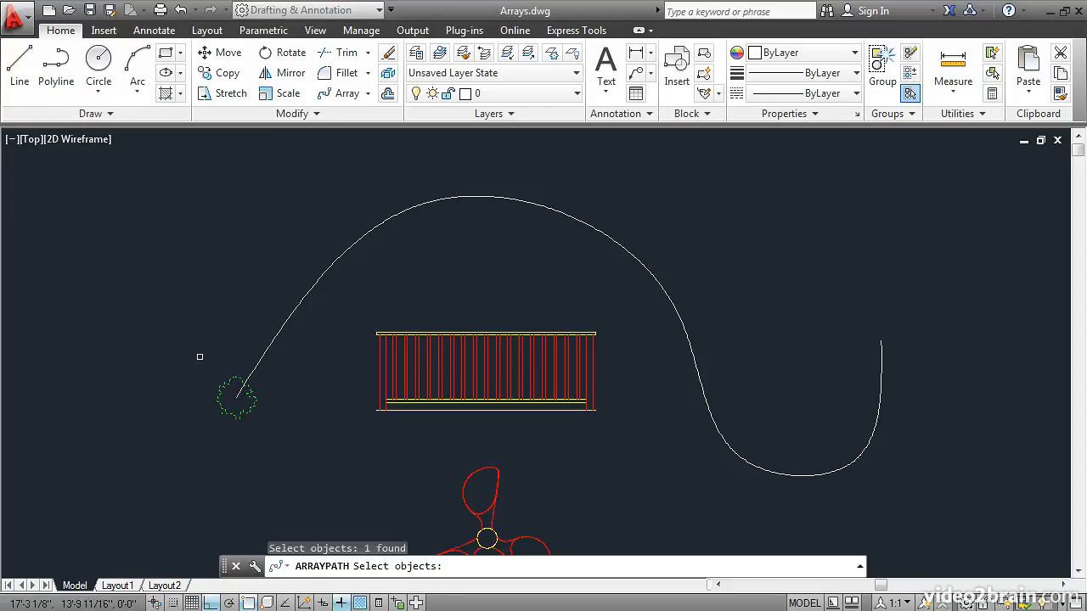
pyautogui.press('Return')
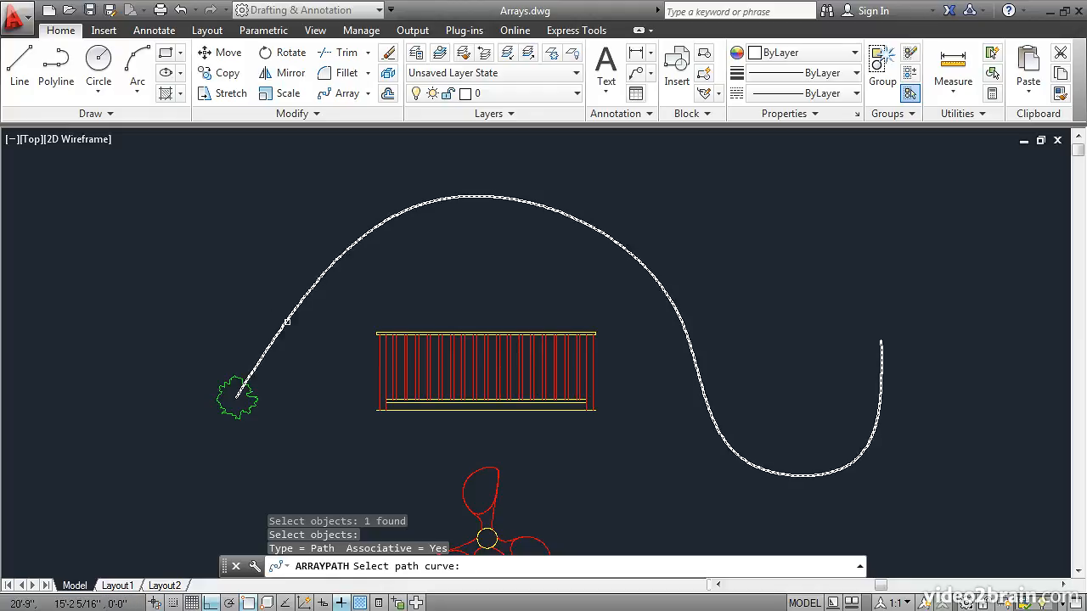
pyautogui.click(286, 322)
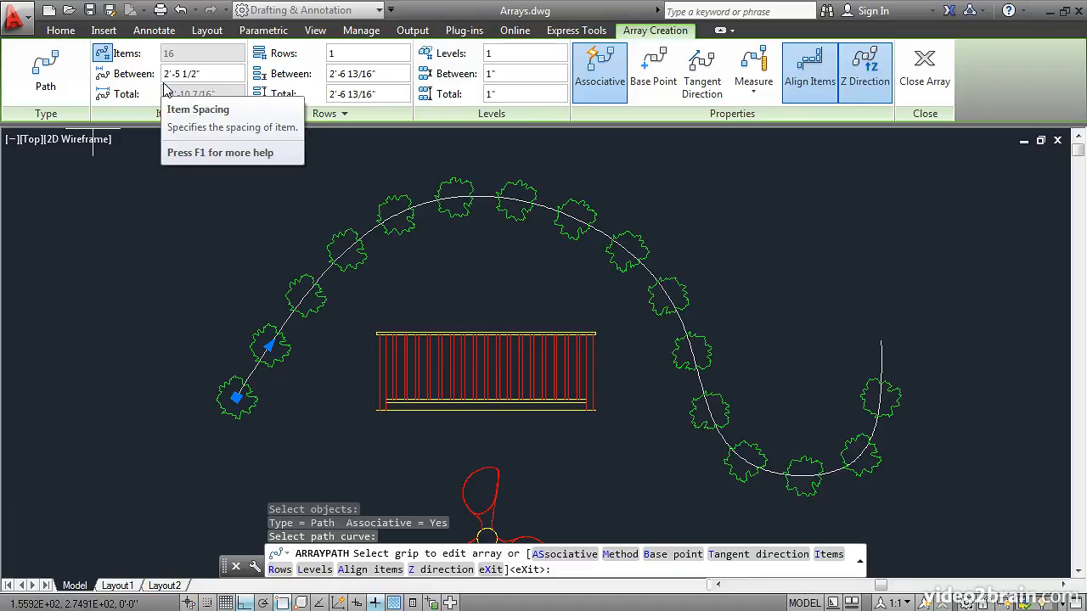
# Set the spacing between shrubs in the path array to 4'.
pyautogui.click(205, 76)
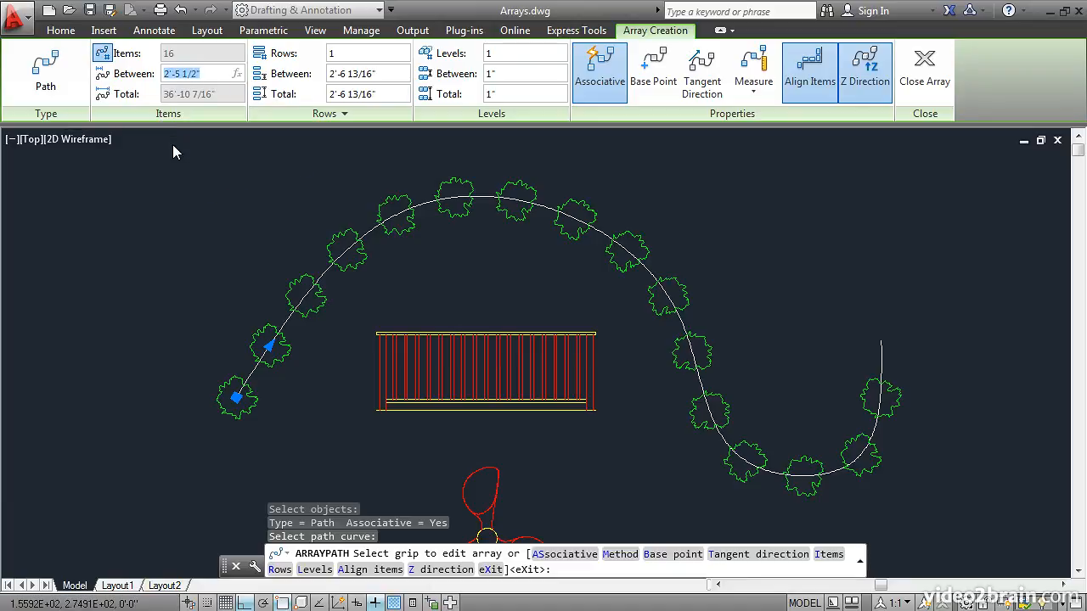
pyautogui.write("4'")
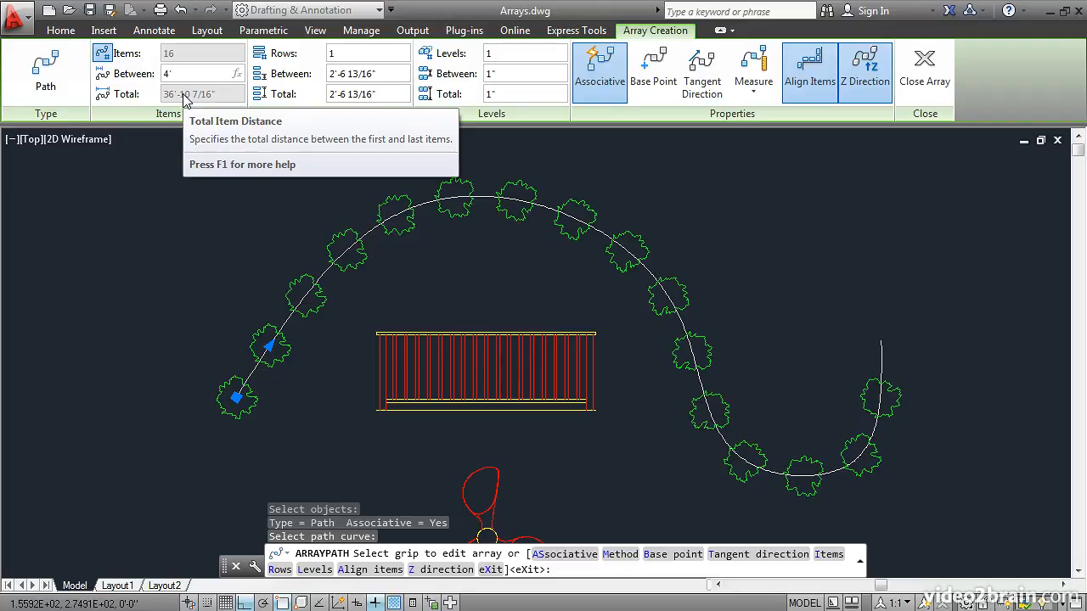
pyautogui.press('Return')
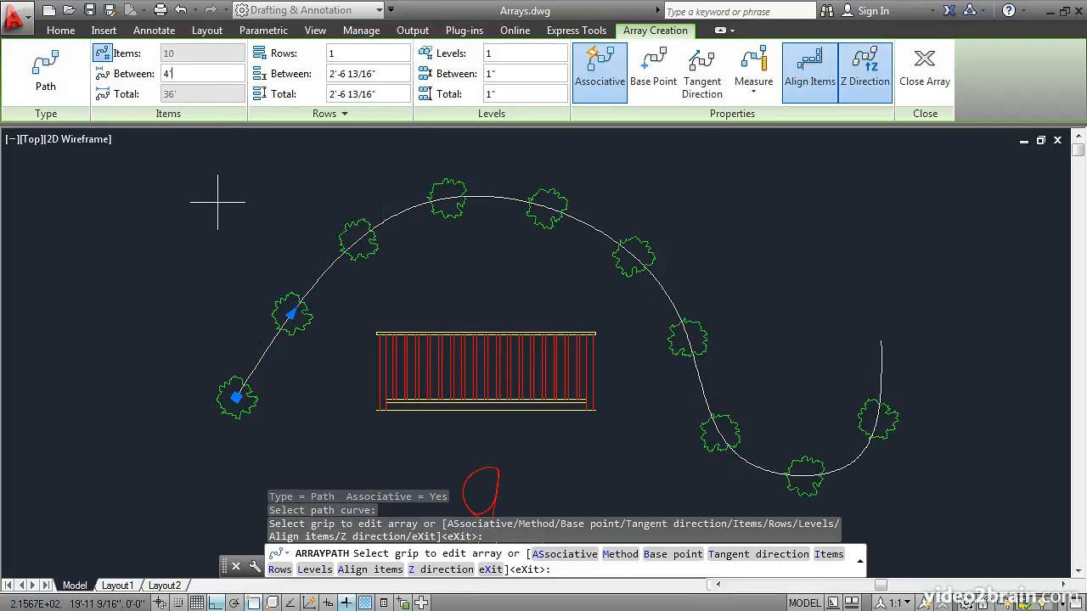
# Switch the shrubs' item alignment off and back on, and finish the path array.
pyautogui.click(809, 76)
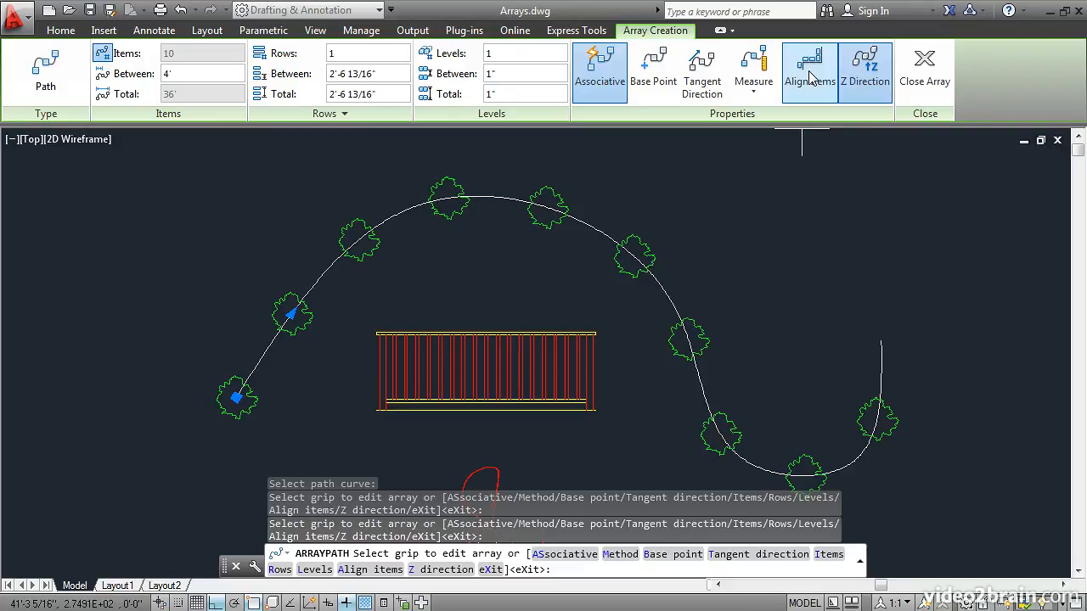
pyautogui.click(810, 76)
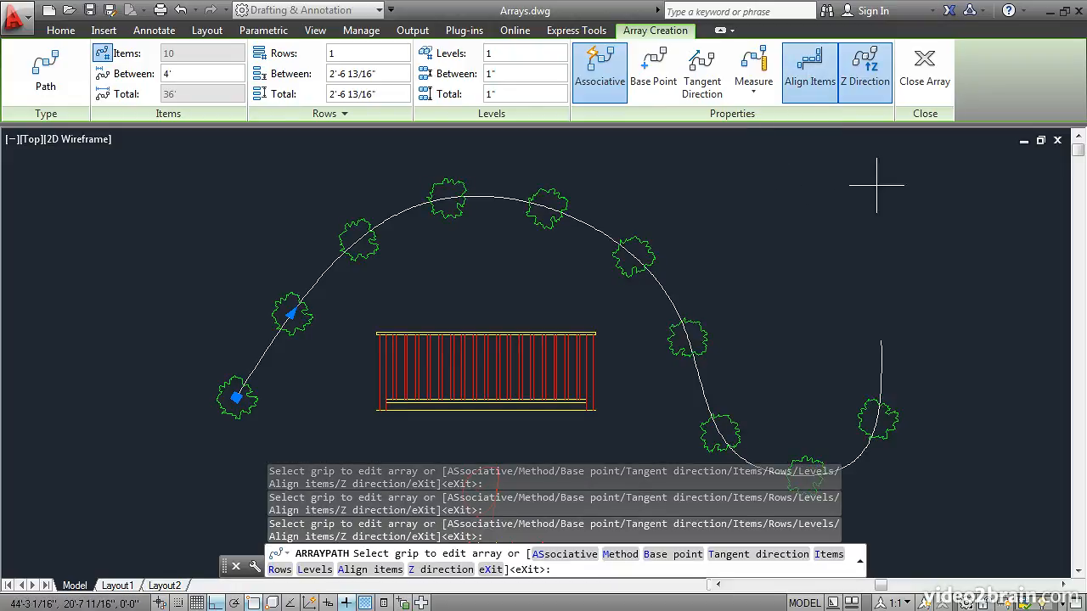
pyautogui.click(925, 75)
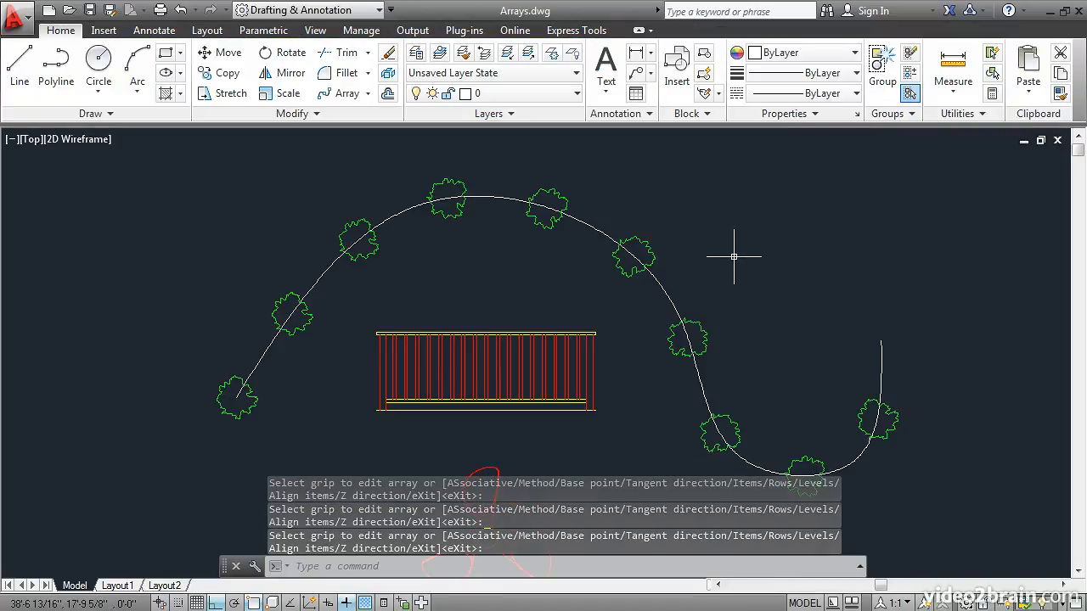
# With Ortho off, stretch the far end point of the white path curve down and outward, away from the railing.
pyautogui.click(665, 285)
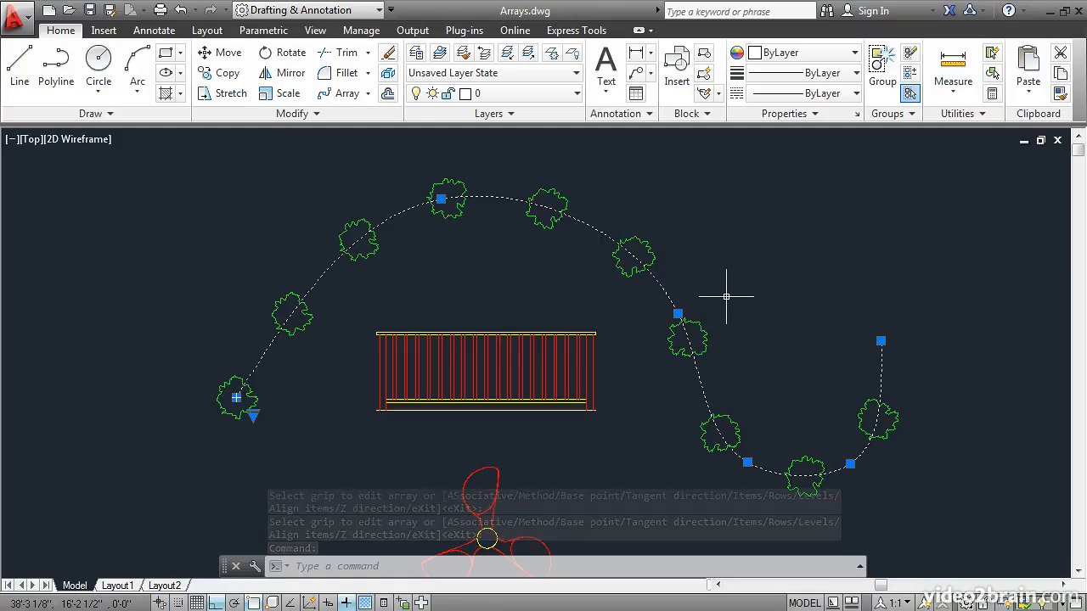
pyautogui.click(881, 341)
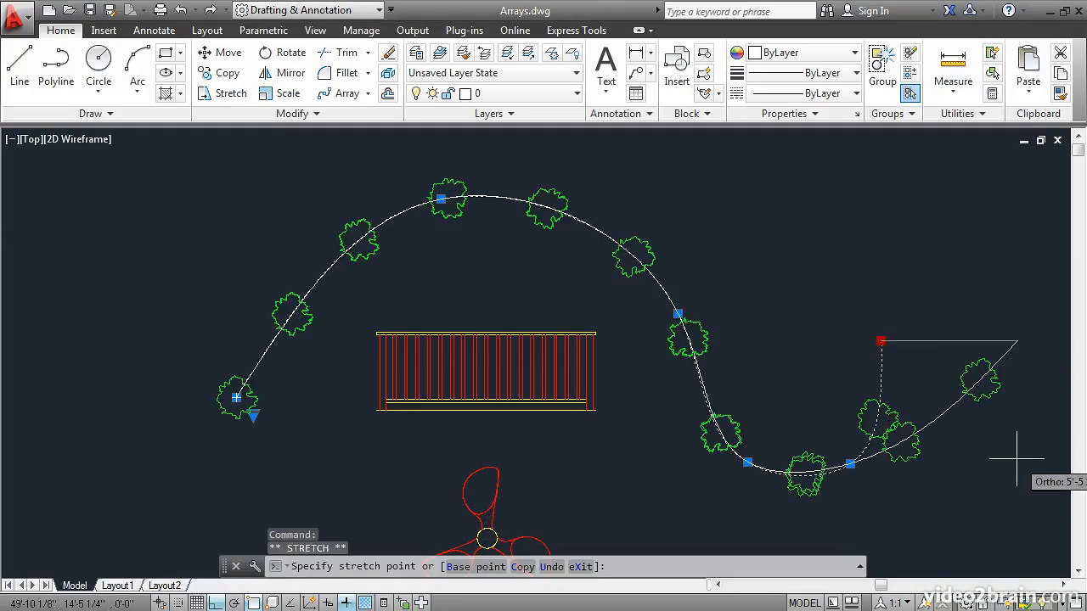
pyautogui.click(215, 602)
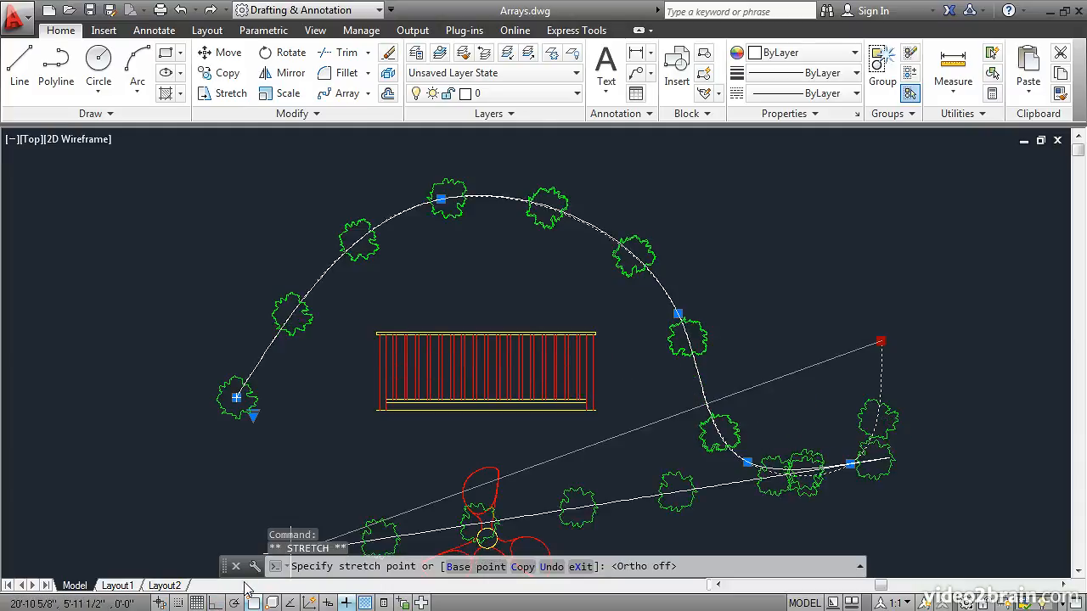
pyautogui.click(1025, 497)
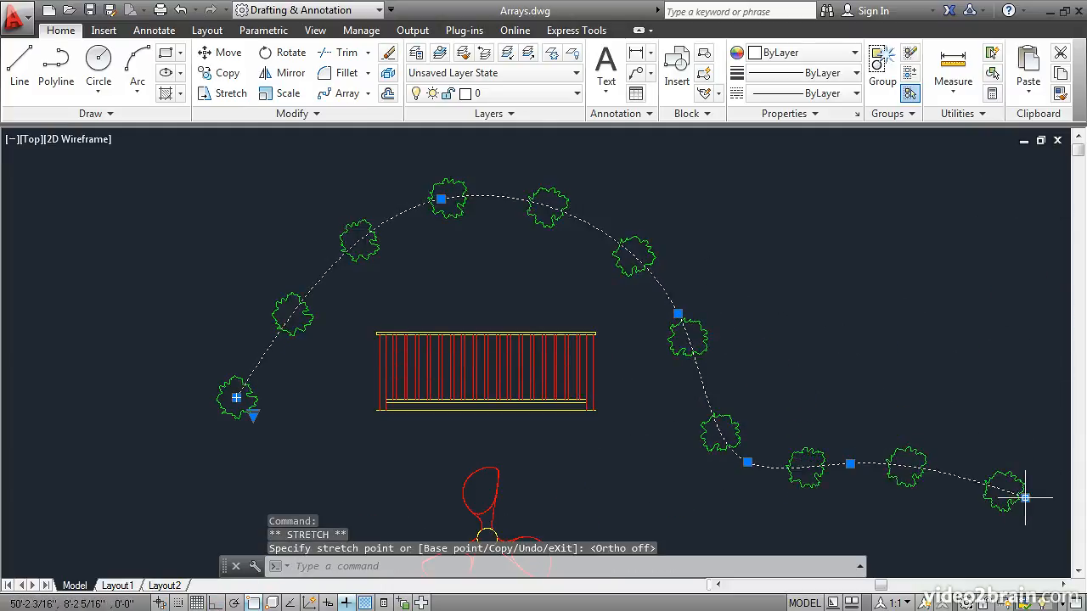
# Stretch two interior points of the path curve upward to form a broader arch over the railing, and deselect the curve.
pyautogui.click(747, 463)
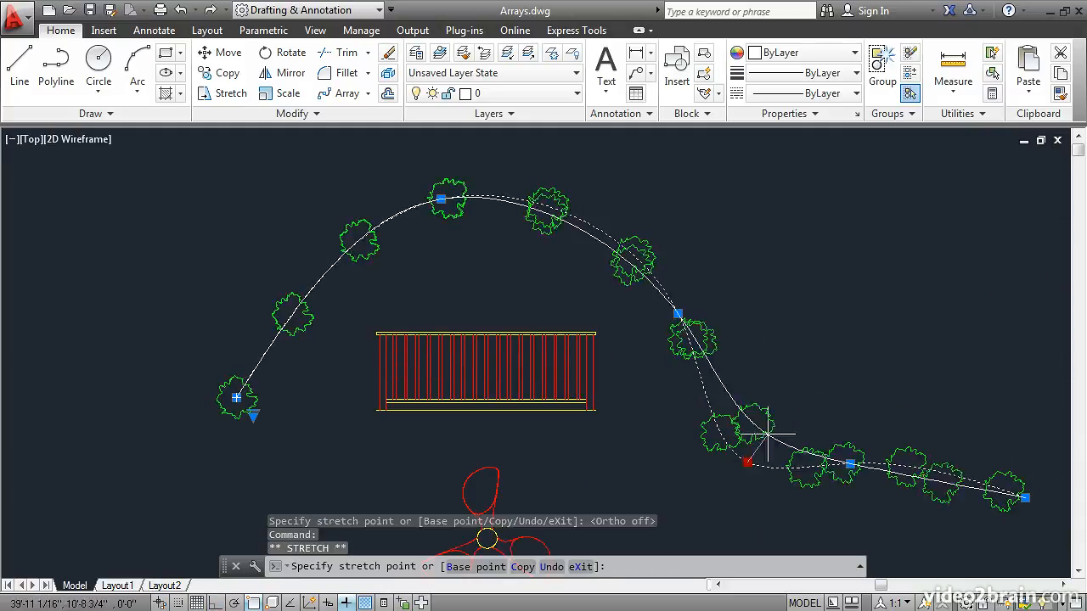
pyautogui.click(850, 289)
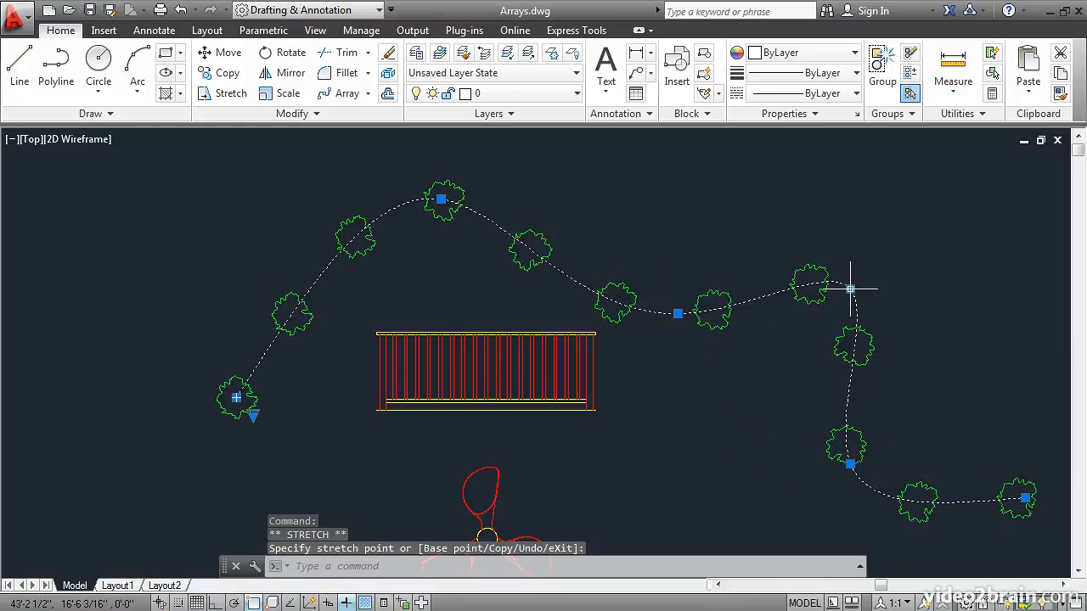
pyautogui.click(678, 313)
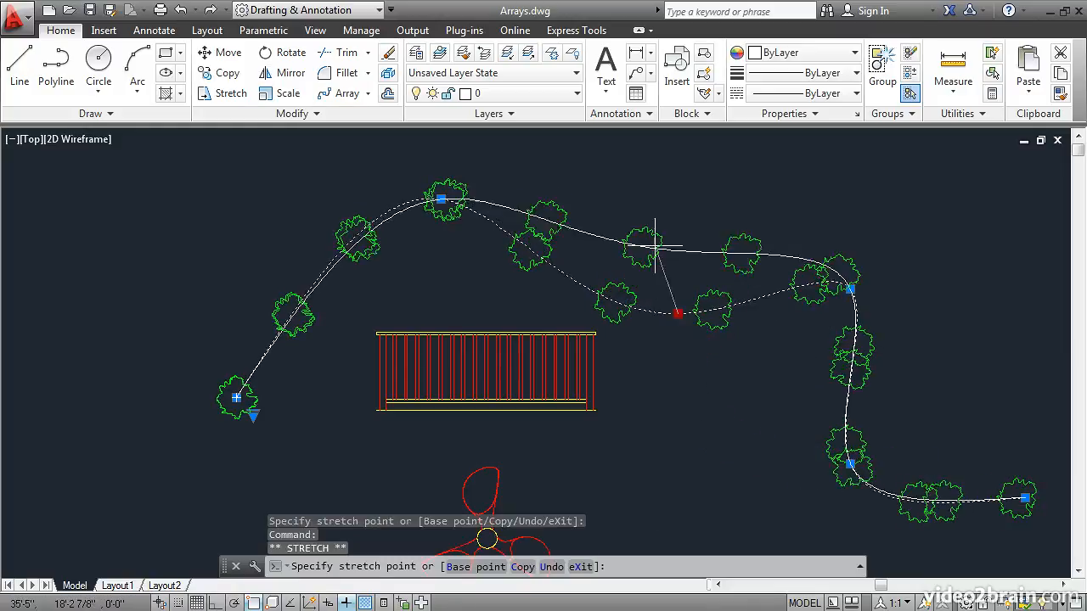
pyautogui.click(659, 193)
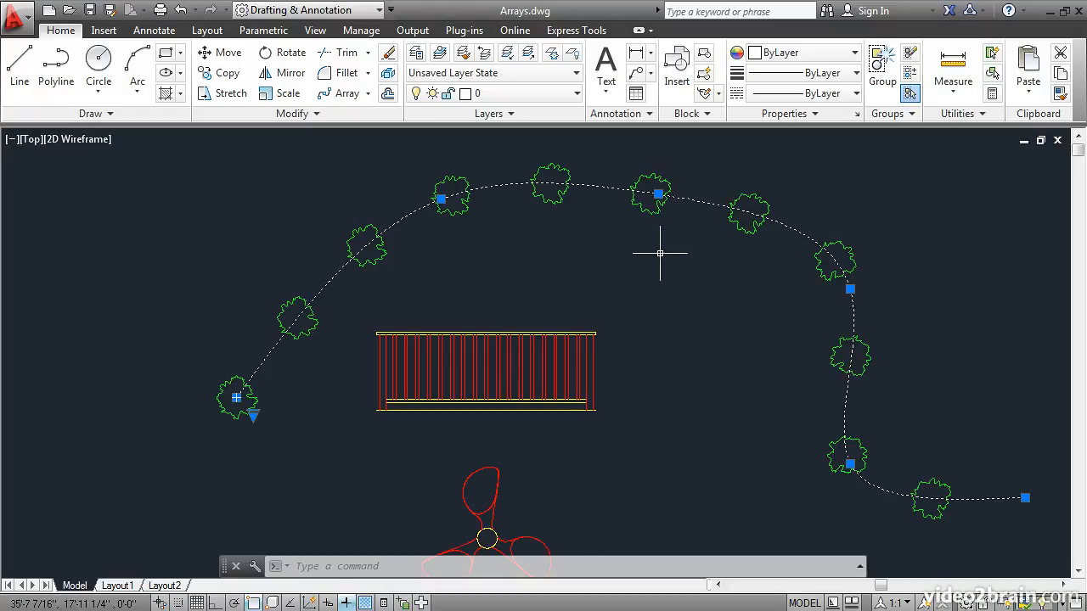
pyautogui.press('Escape')
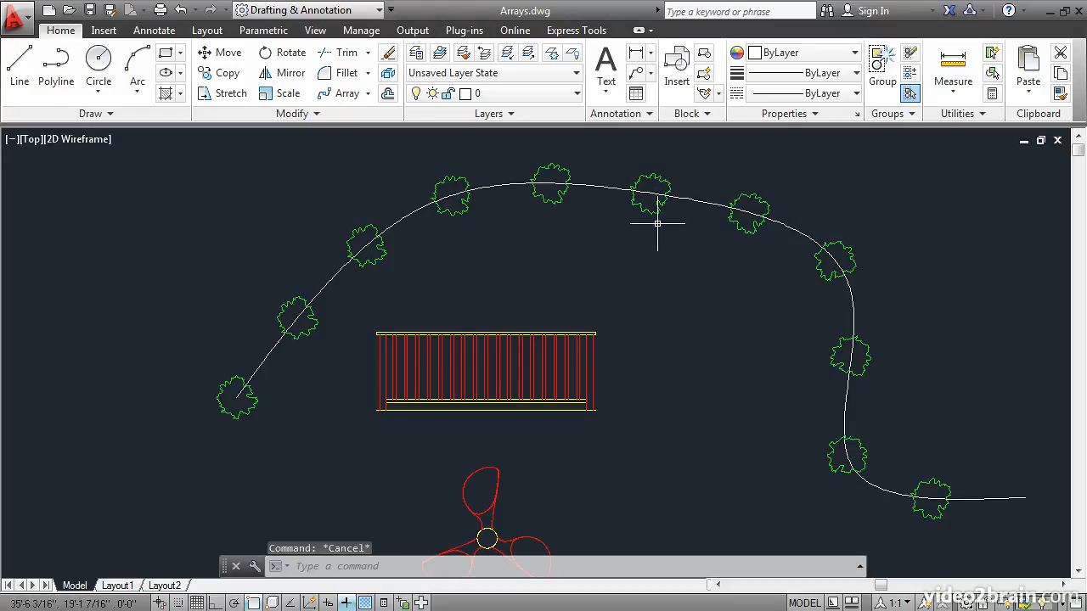
# Start replacing an item in the shrub path array, using the propeller's yellow hub circle as replacement object with its centroid as base point.
pyautogui.click(652, 213)
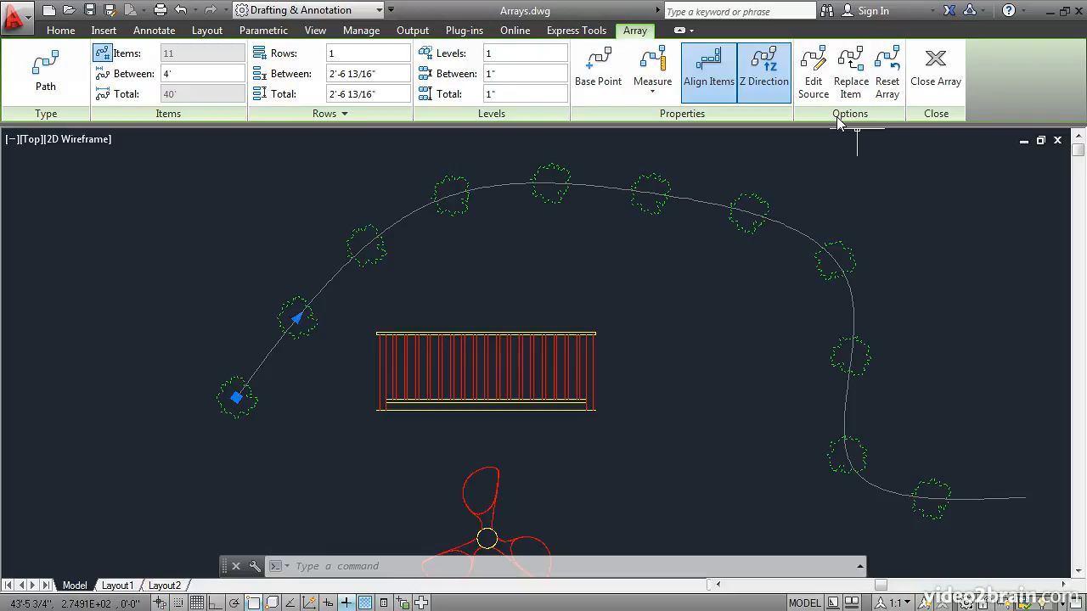
pyautogui.click(851, 74)
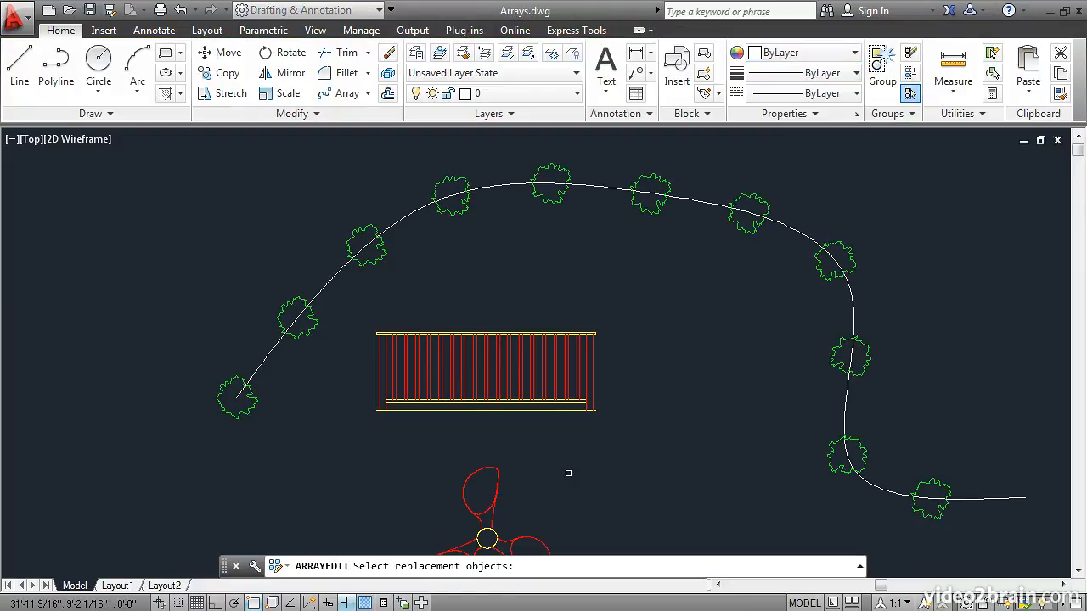
pyautogui.scroll(-3, 578, 424)
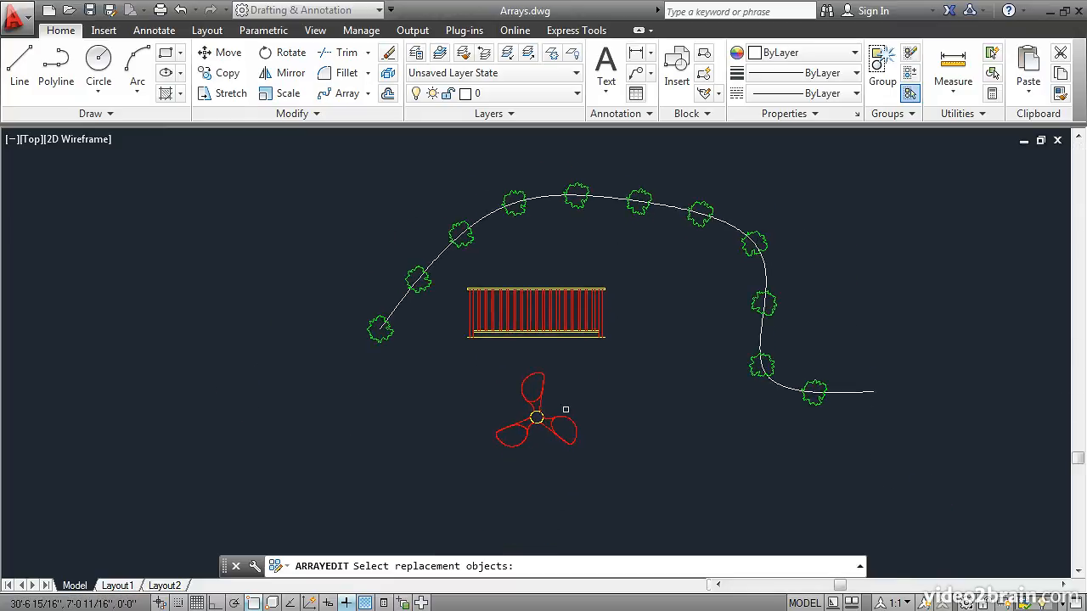
pyautogui.scroll(4, 566, 411)
pyautogui.scroll(2, 566, 410)
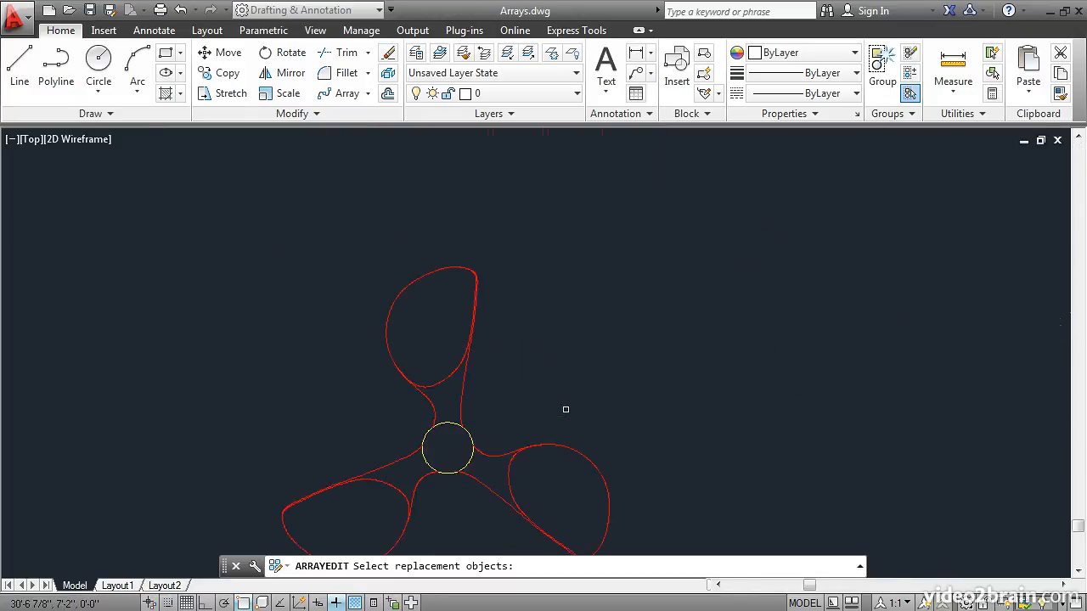
pyautogui.click(470, 459)
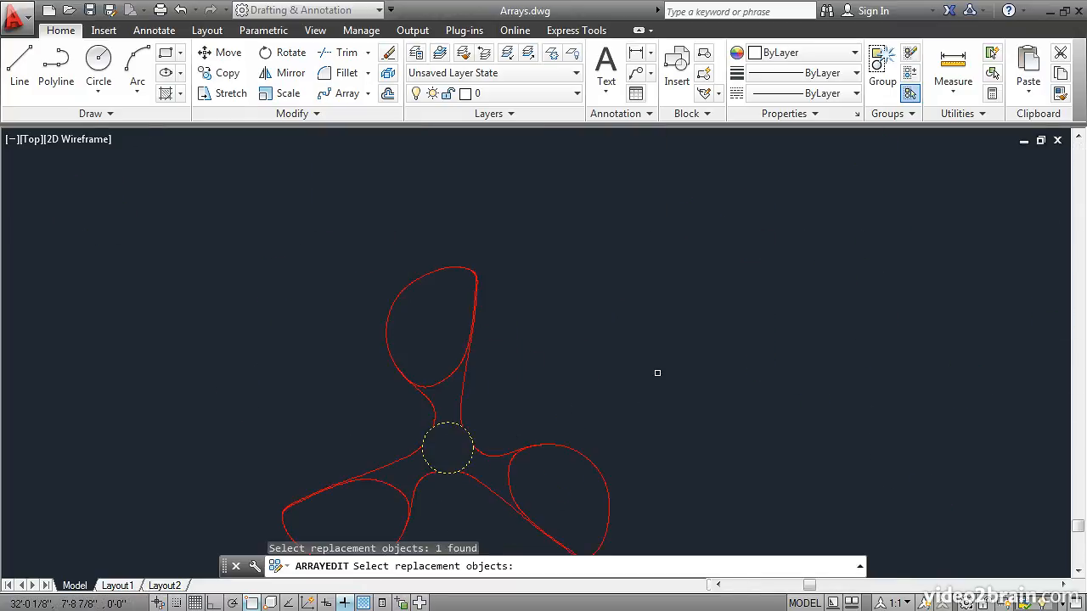
pyautogui.press('Return')
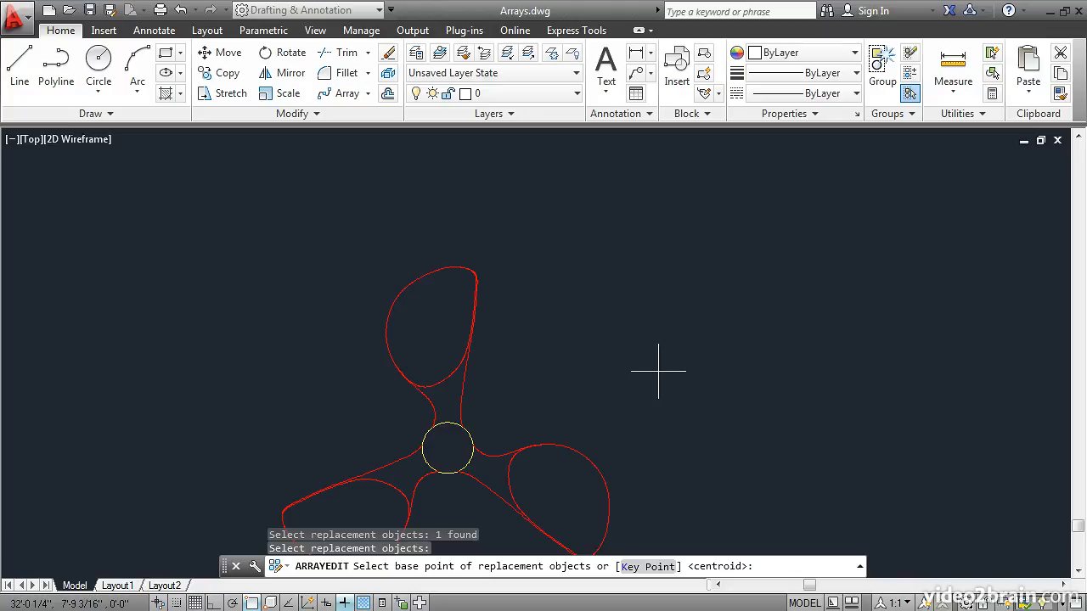
pyautogui.press('Return')
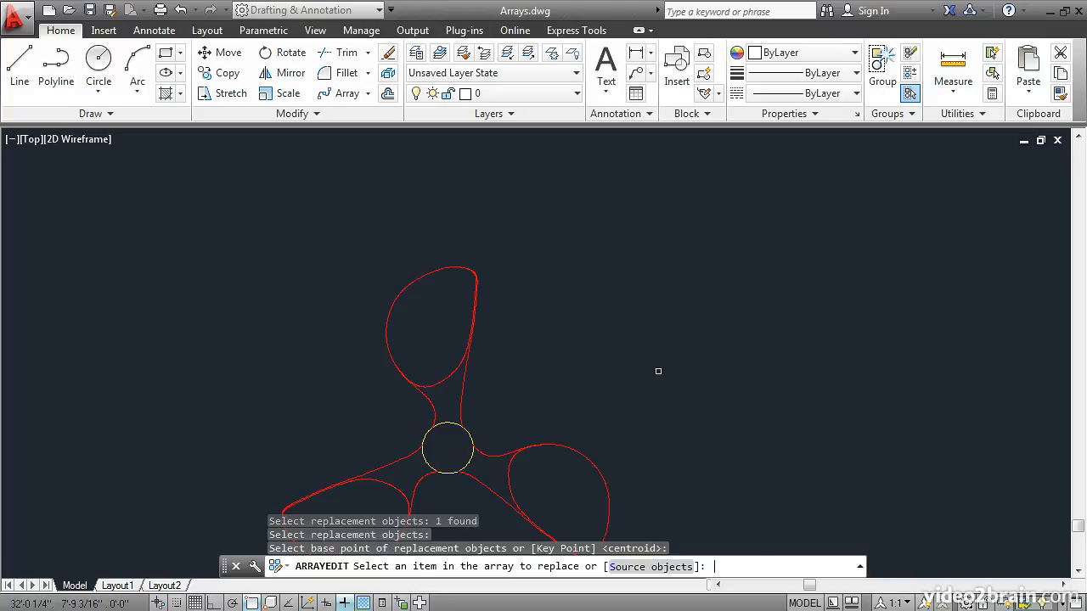
# Replace the seventh shrub from the start of the curve with the circle, and finish editing the array.
pyautogui.scroll(-4, 657, 365)
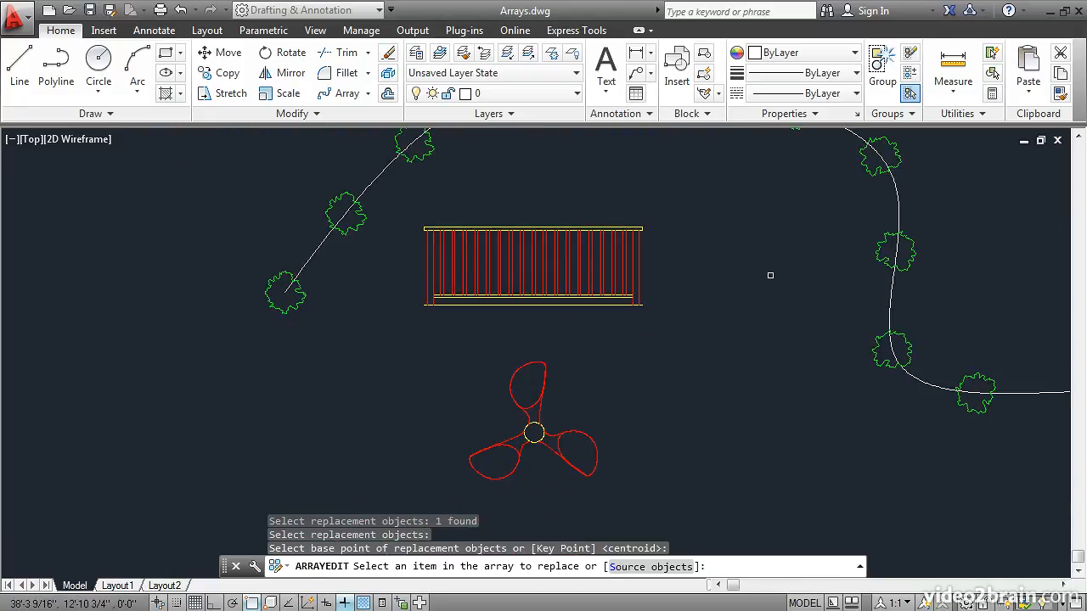
pyautogui.moveTo(801, 229); pyautogui.dragTo(686, 357, button='middle')
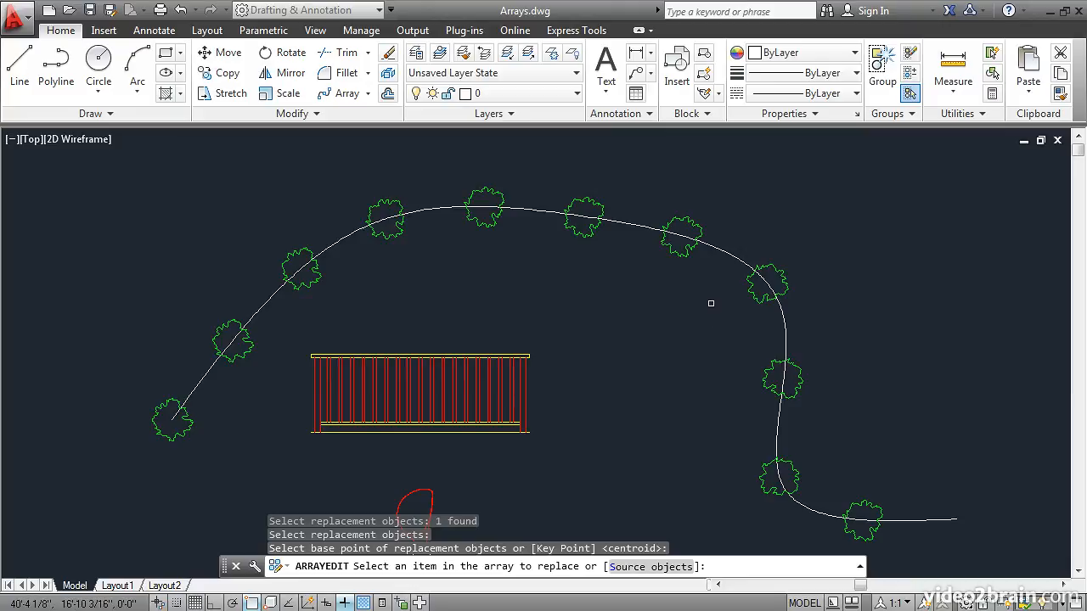
pyautogui.click(683, 255)
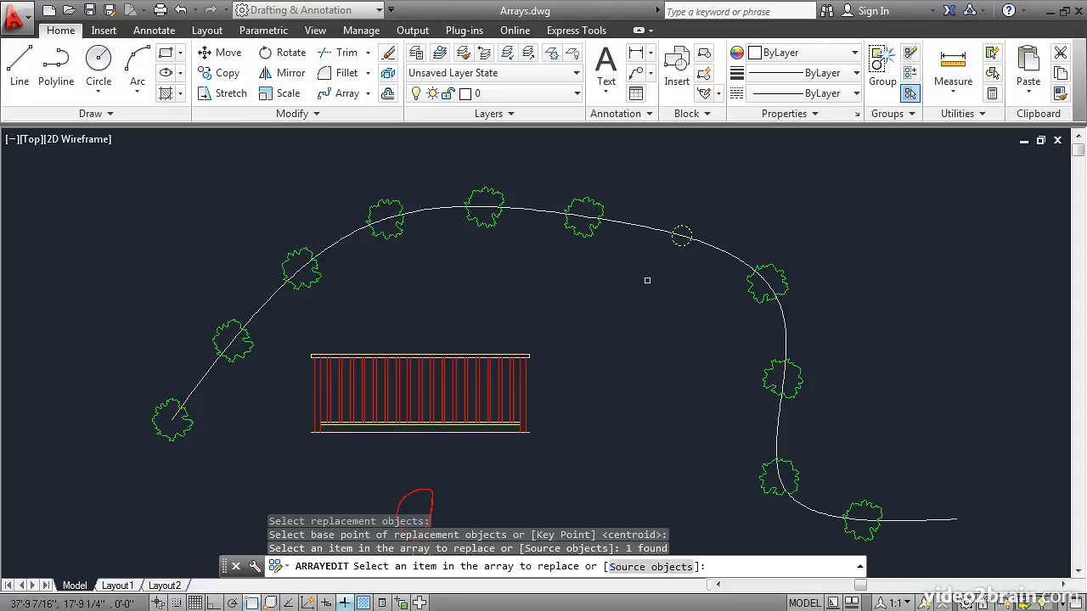
pyautogui.press('Return')
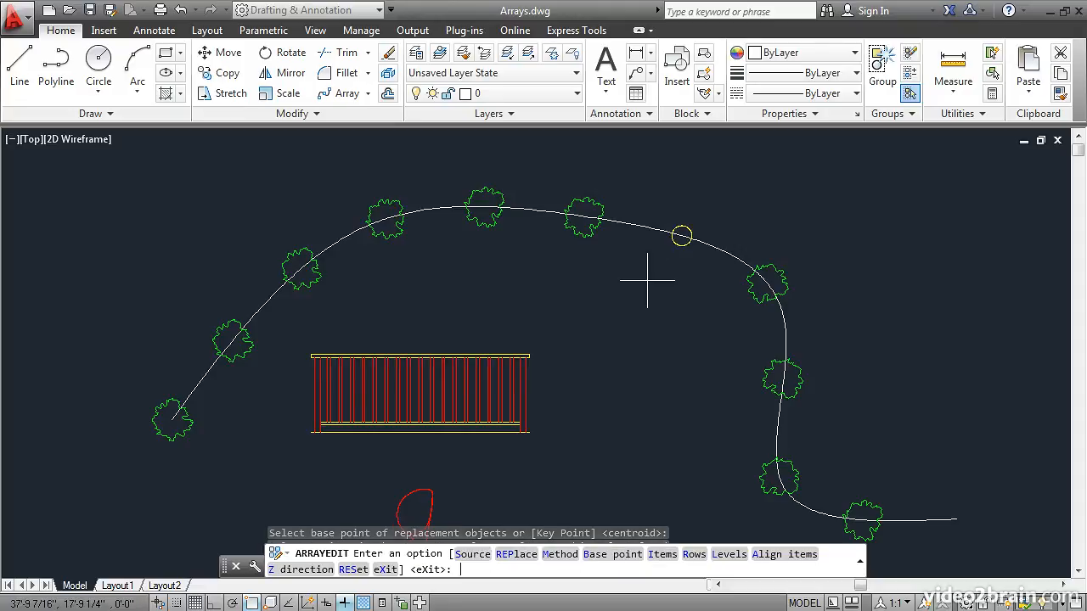
pyautogui.press('Return')
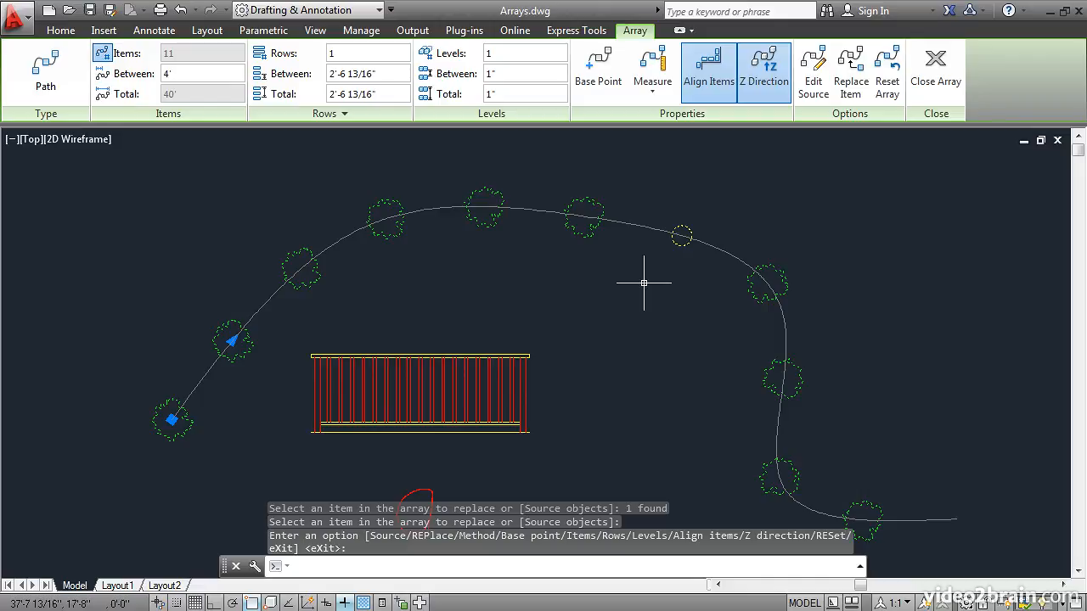
pyautogui.click(937, 68)
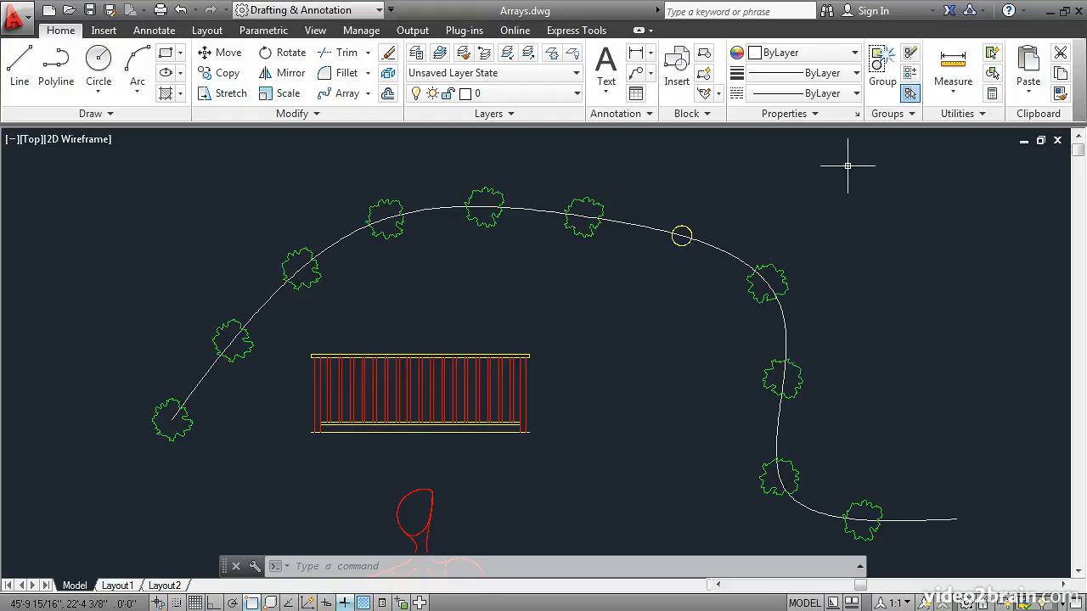